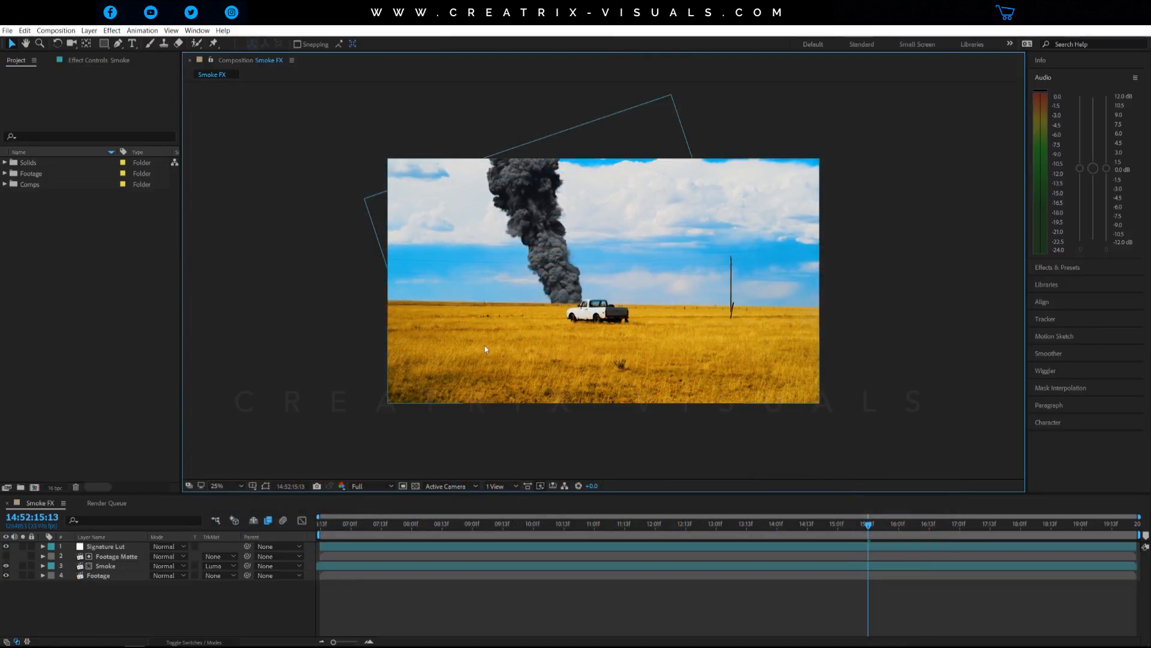
Examine the Footage, Smoke and Footage Matte layers of the Smoke FX composition.
left_click(105, 577)
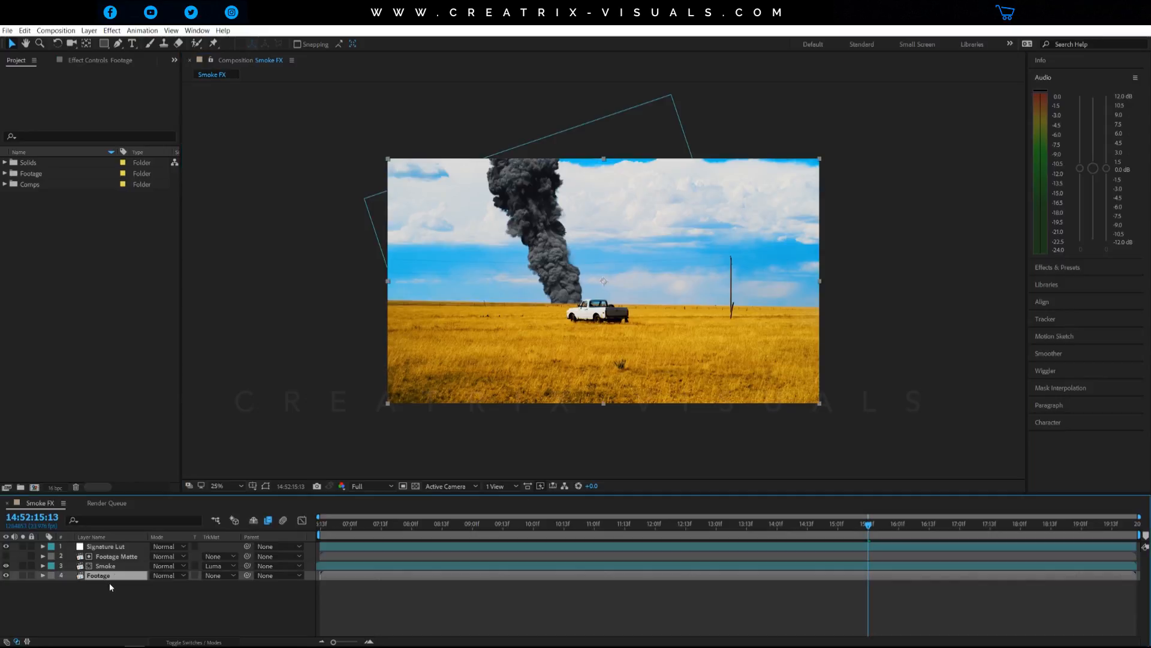
left_click(113, 566)
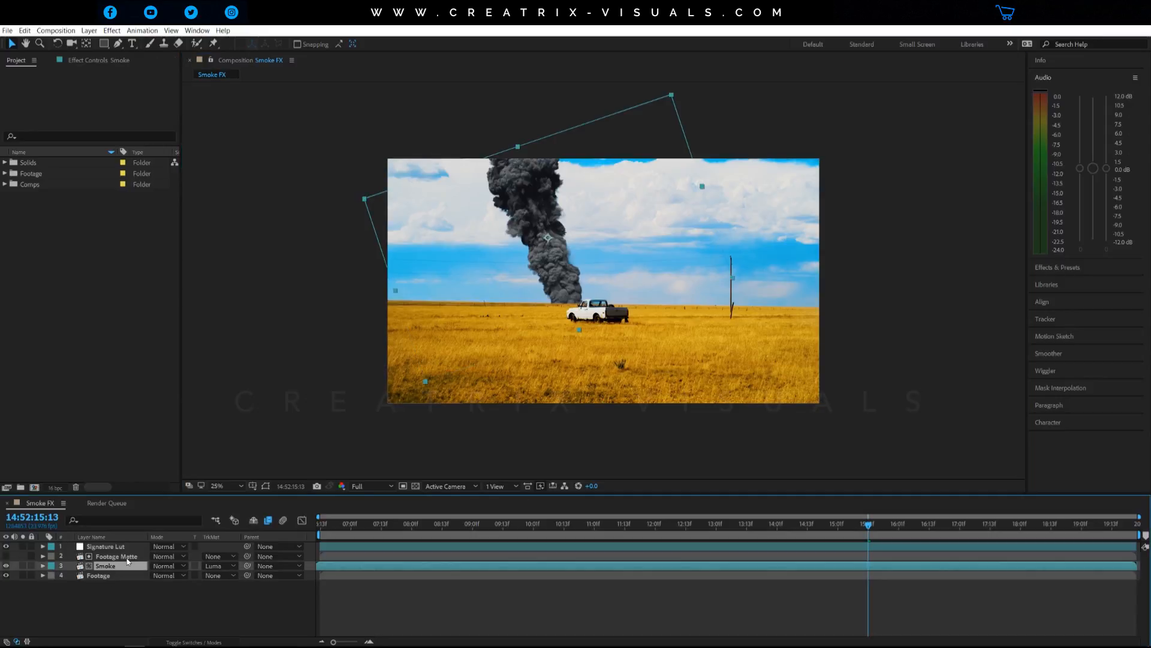
left_click(127, 560)
key("period")
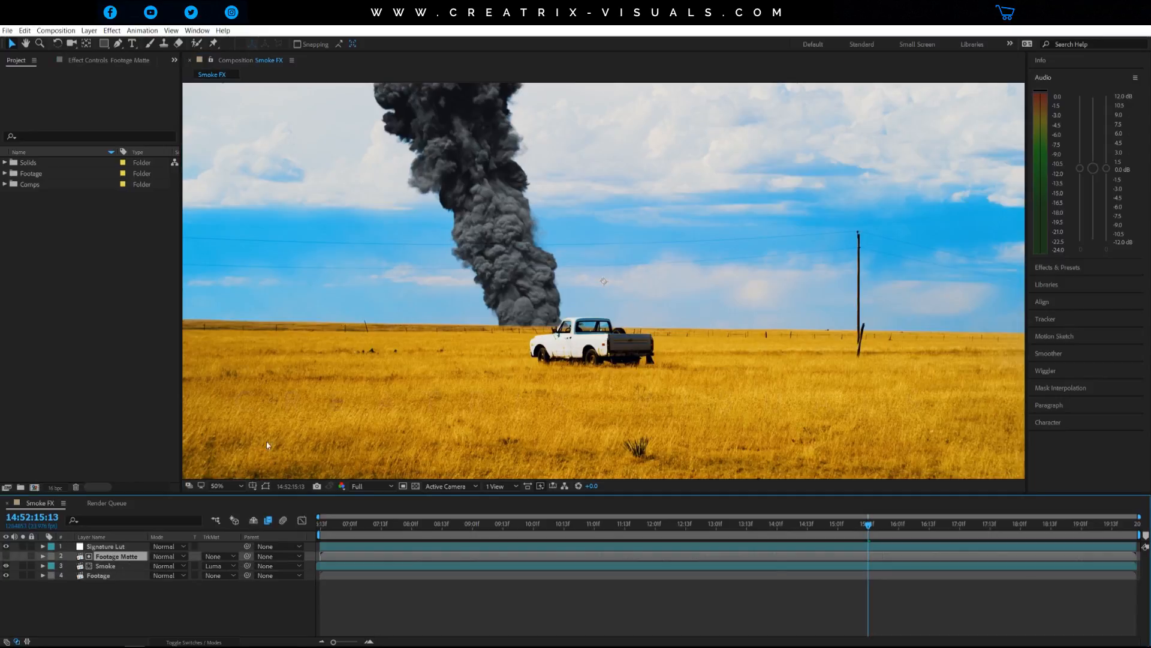
left_click(107, 567)
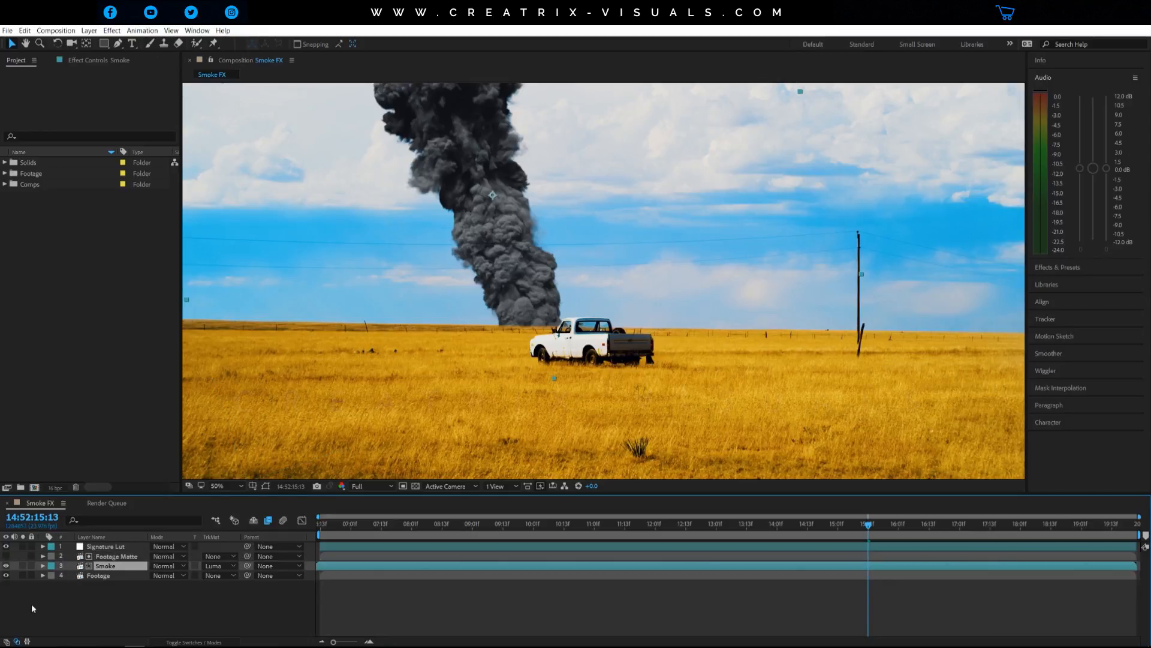
Solo the Footage layer and inspect the original plate on its own.
left_click(23, 576)
left_click(94, 575)
scroll(524, 357, "down", 4)
scroll(570, 284, "up", 4)
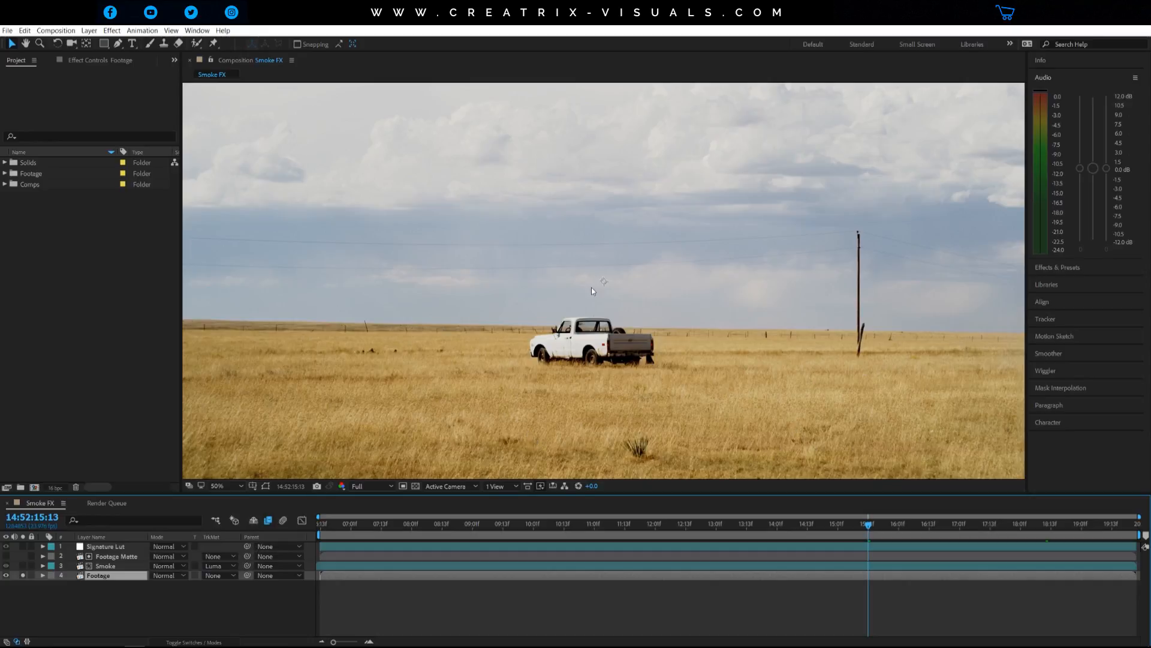
key("comma")
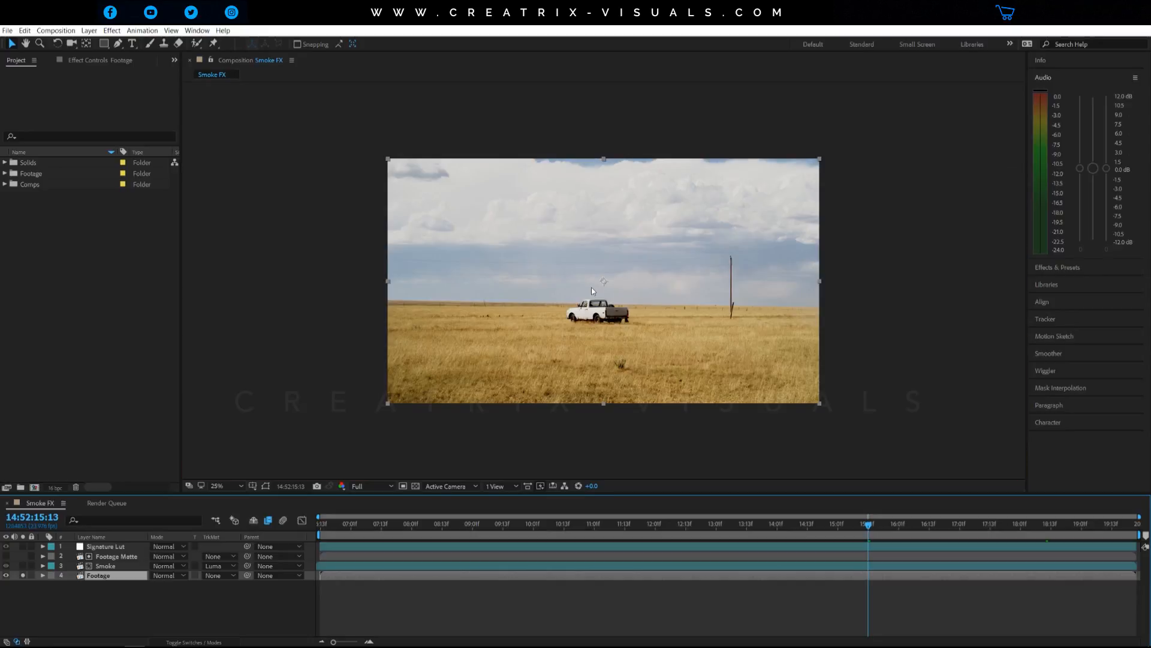
Review the Footage Matte layer's effects and collapse Unsharp Mask, Unsharp Mask 2, Colorama and Fast Box Blur.
left_click(120, 556)
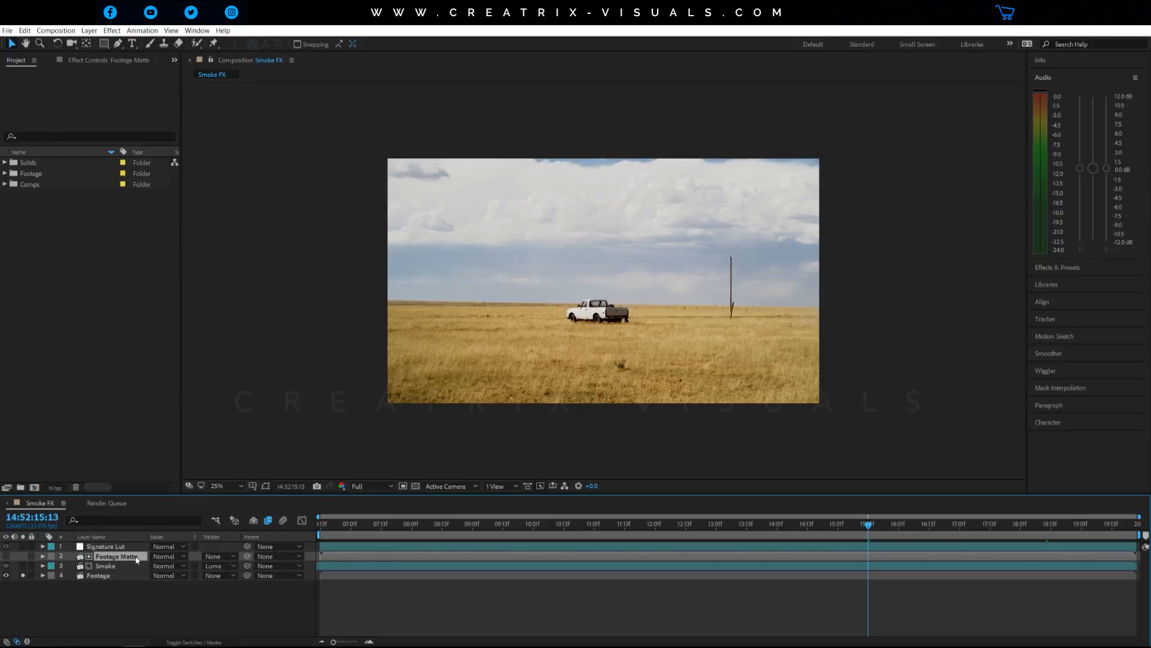
left_click(103, 60)
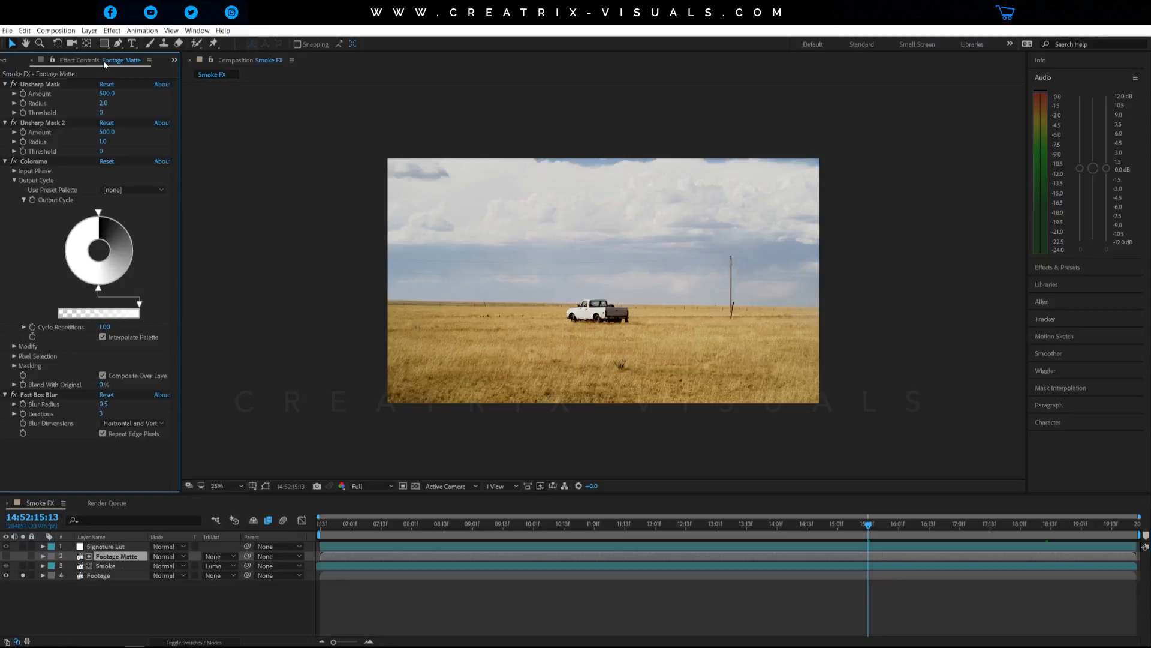
left_click(5, 84)
left_click(4, 94)
left_click(5, 104)
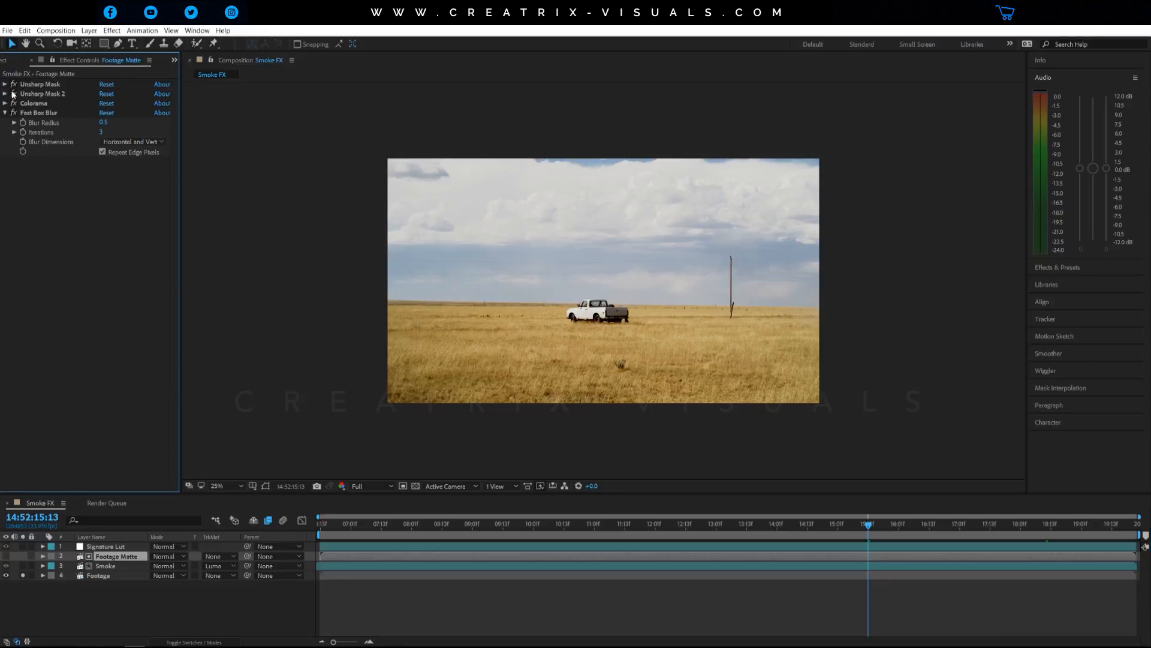
left_click(5, 113)
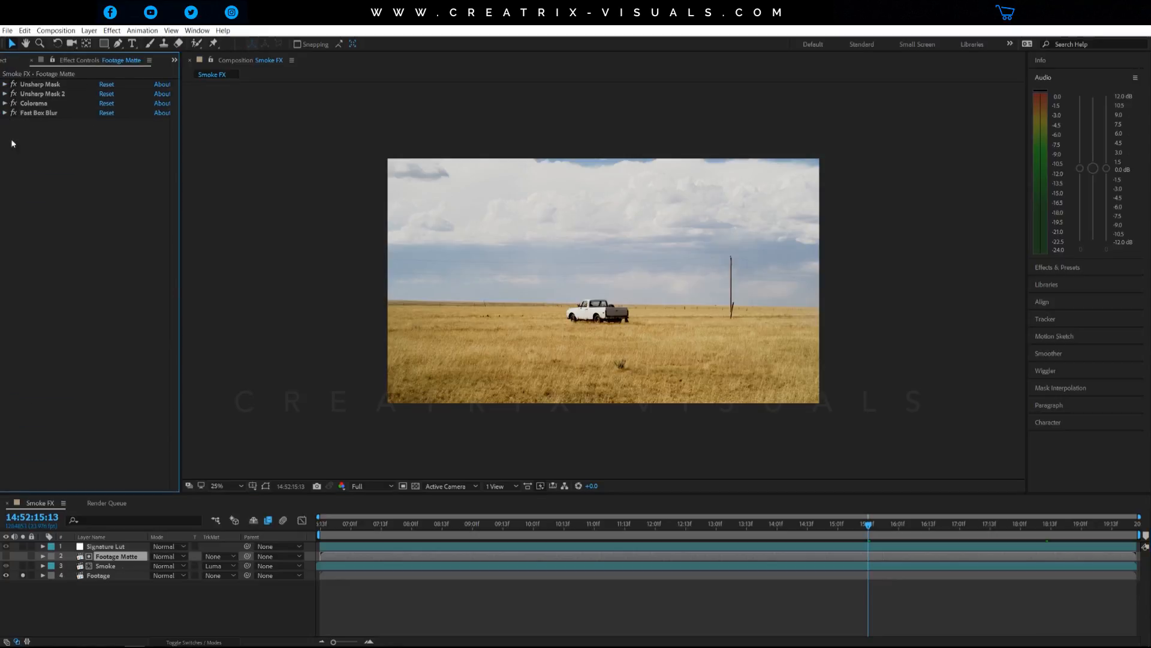
Duplicate the Footage layer and apply the Colorama color correction effect to the copy.
left_click(98, 576)
key("ctrl+d")
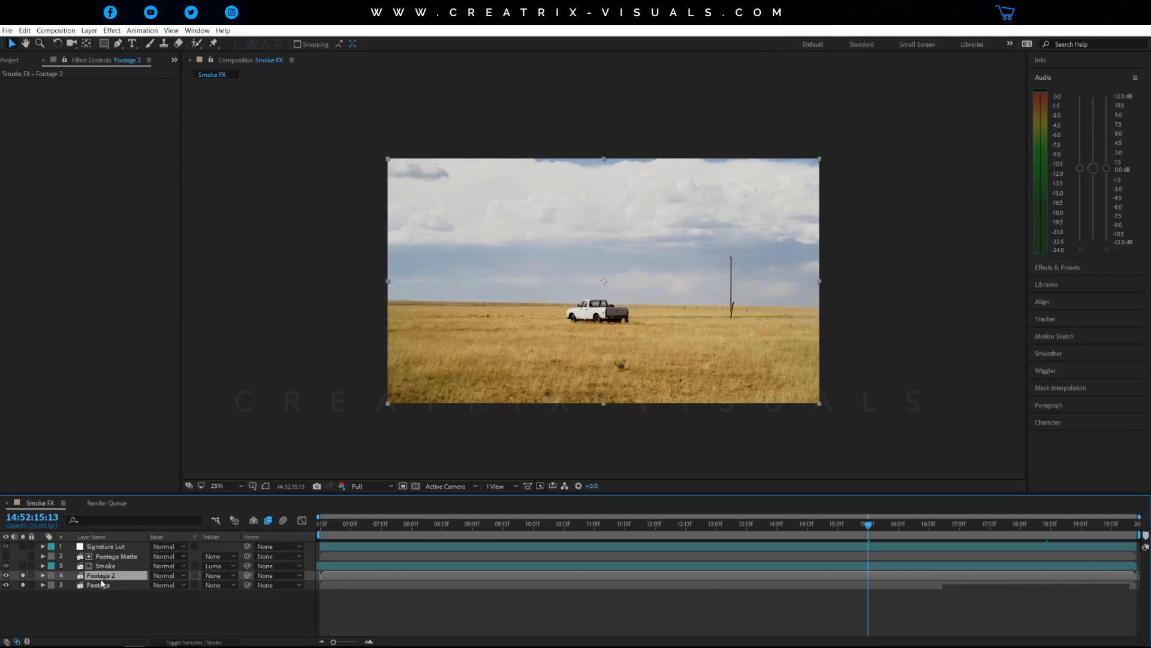
left_click(112, 30)
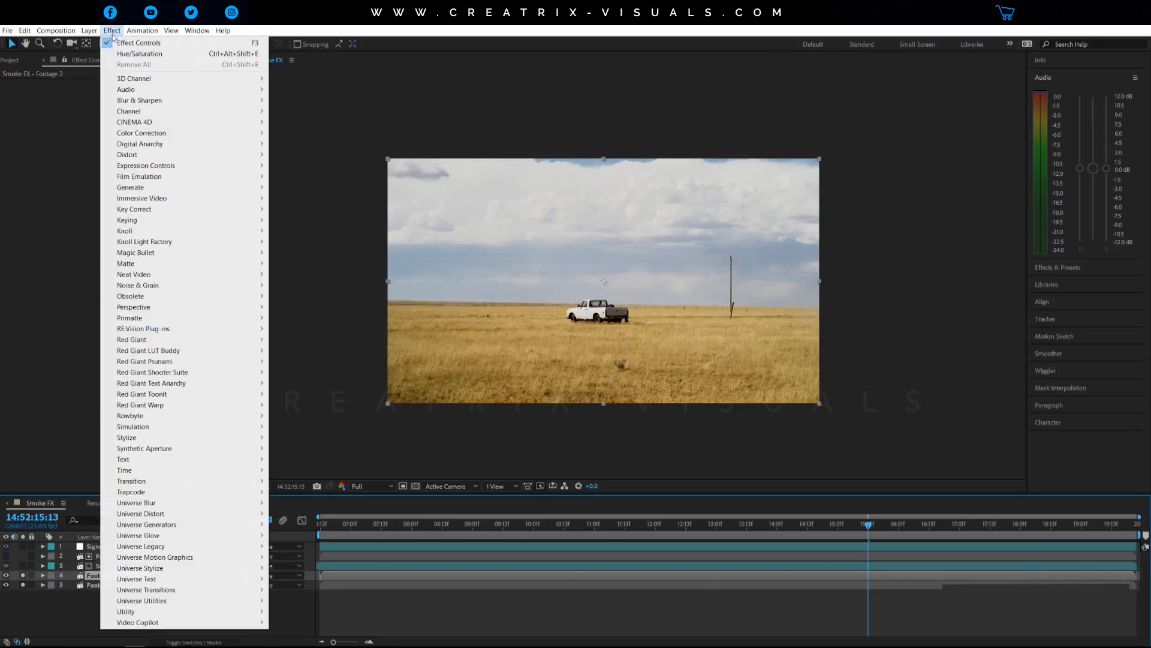
mouse_move(142, 132)
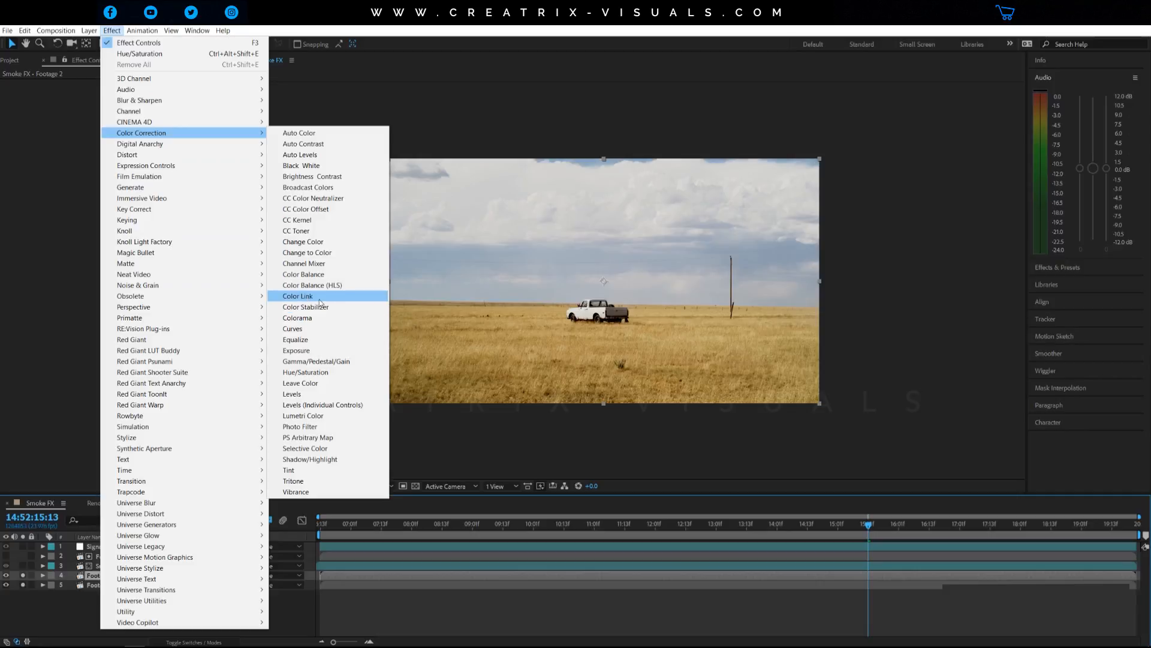
left_click(319, 320)
Set Colorama's output cycle to the Ramp Grey preset palette and check the Smoke layer's track matte options.
left_click(14, 103)
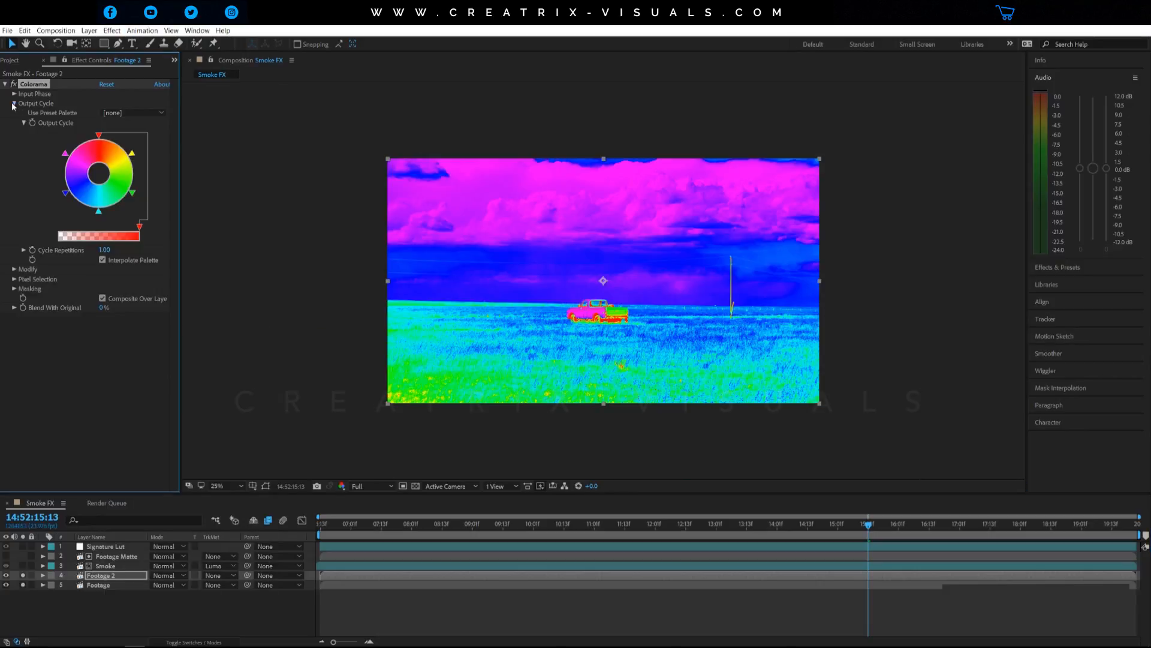
left_click(131, 112)
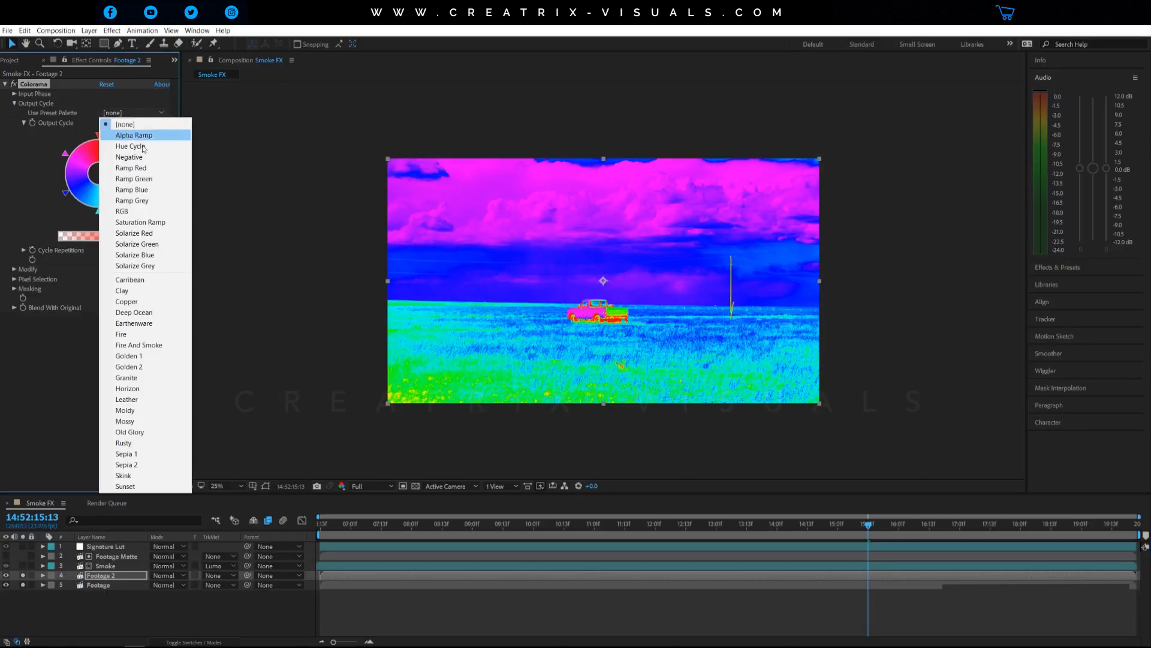
left_click(131, 200)
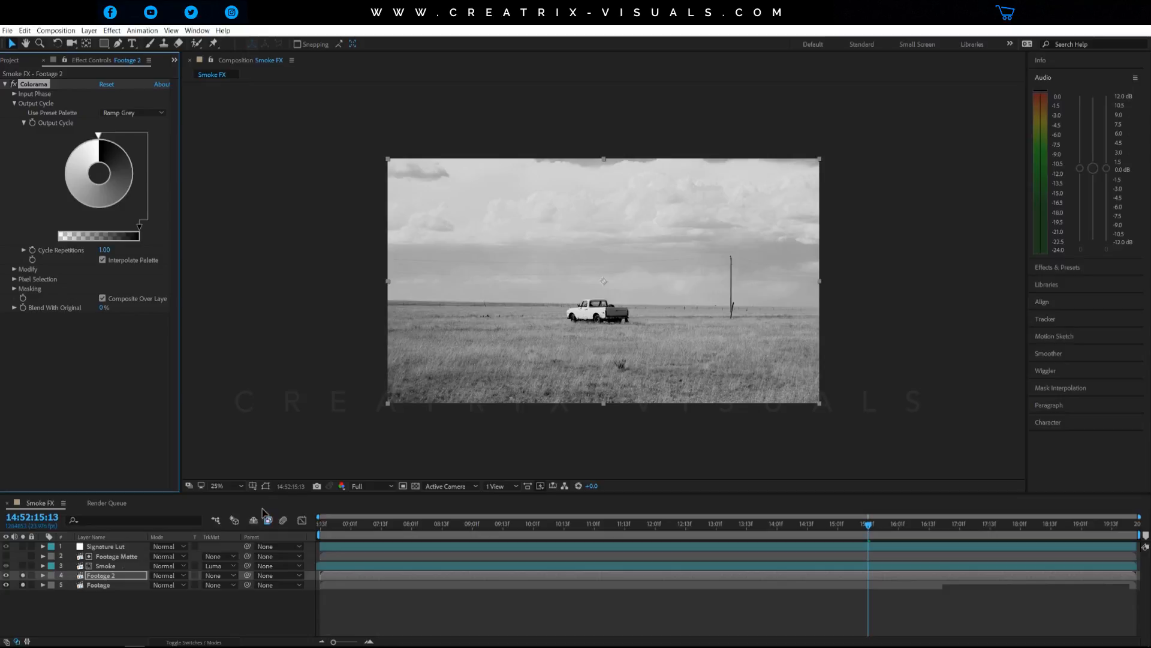
left_click(221, 568)
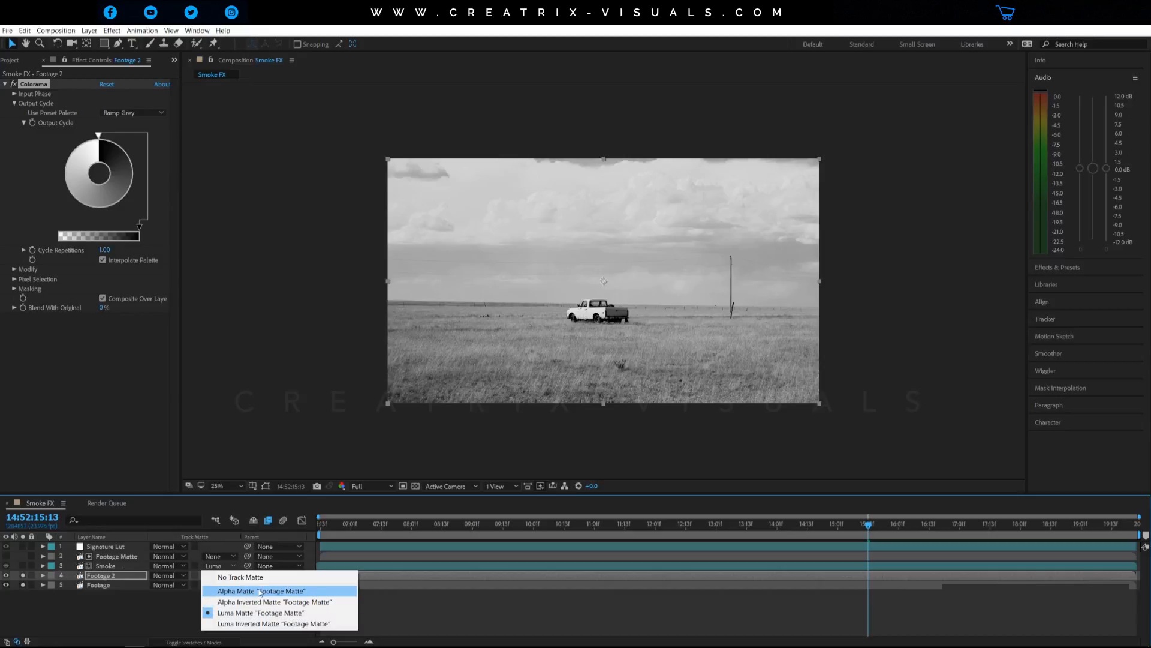
left_click(118, 572)
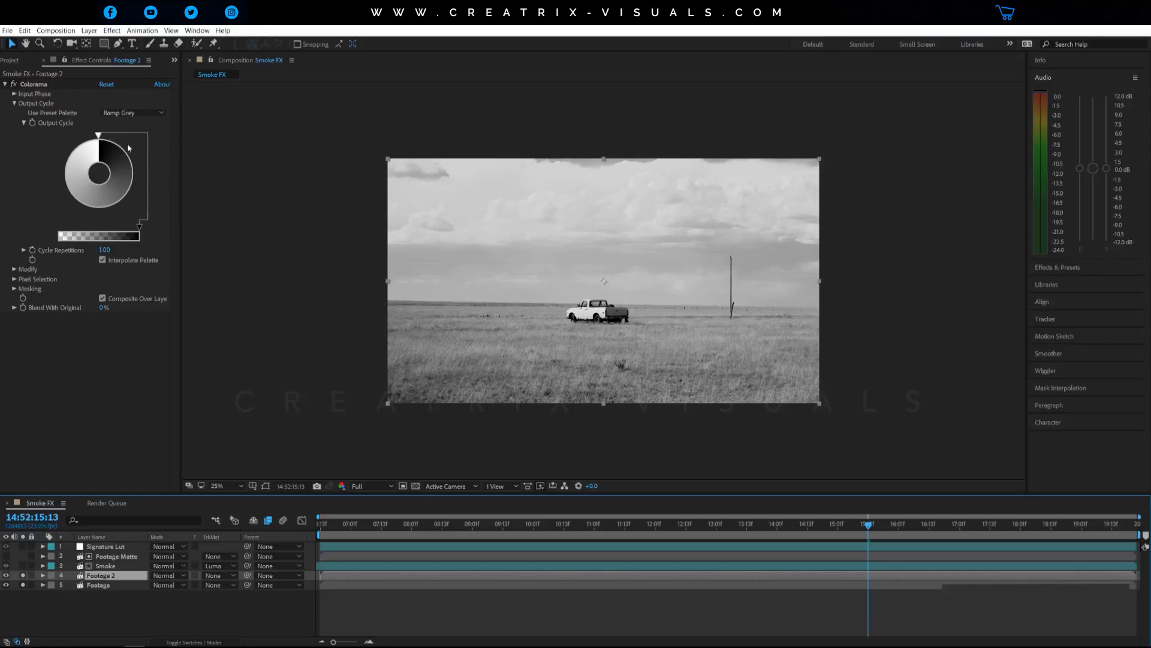
Add a white color marker to Colorama's output cycle wheel and move it to the wheel's lowest point.
double_click(77, 202)
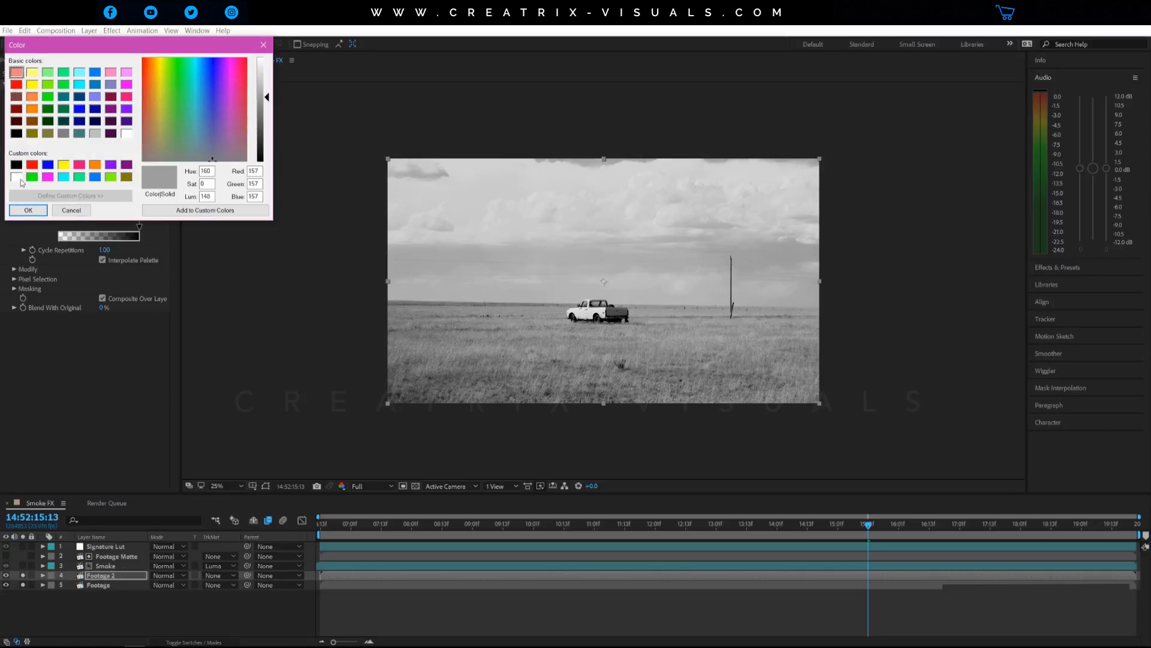
left_click(17, 177)
left_click(29, 210)
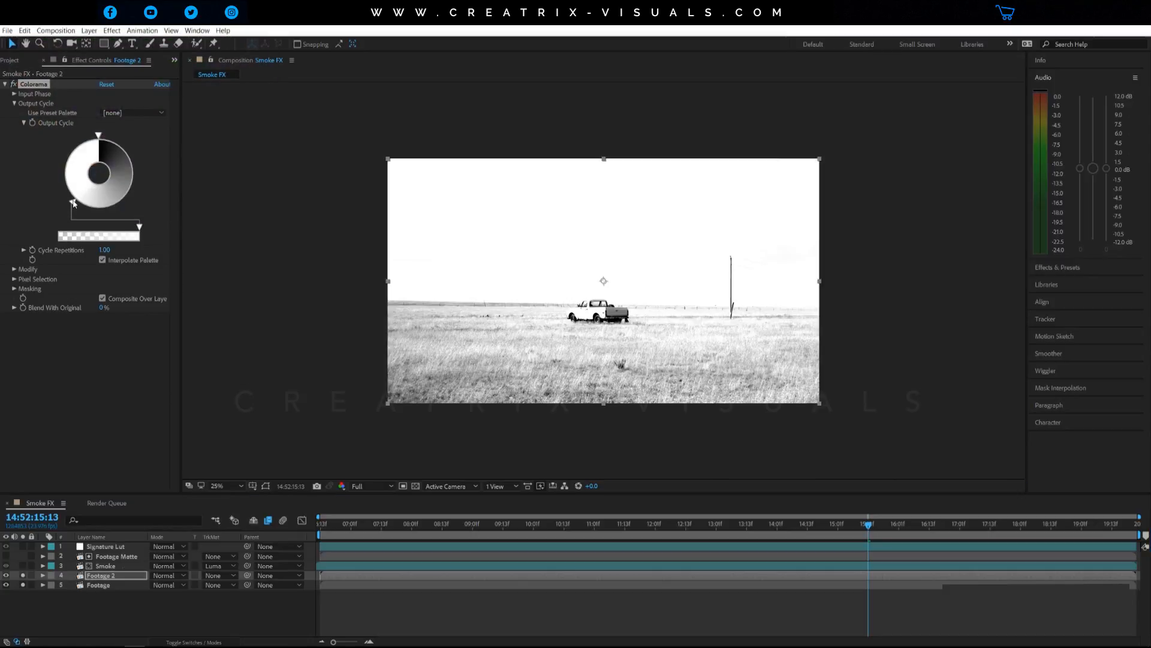
mouse_move(73, 202)
left_mouse_down()
mouse_move(67, 183)
mouse_move(103, 214)
mouse_move(124, 203)
mouse_move(99, 213)
left_mouse_up()
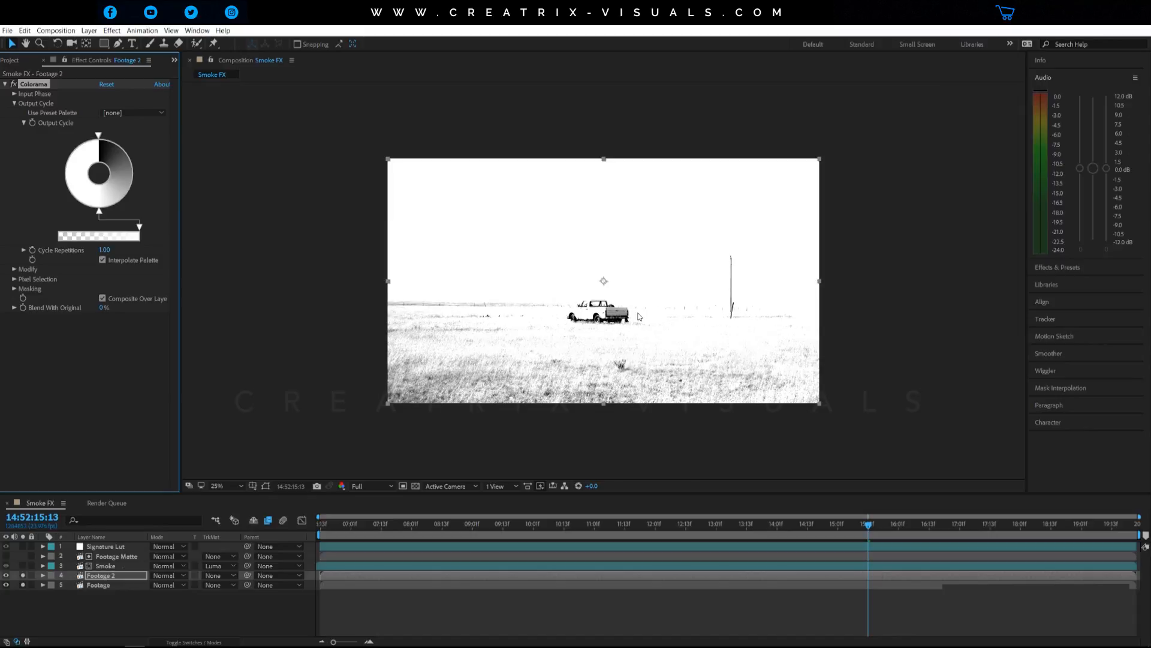
Add a black color marker to the output cycle and place it close to the white marker for a hard sky-to-ground contrast.
double_click(133, 176)
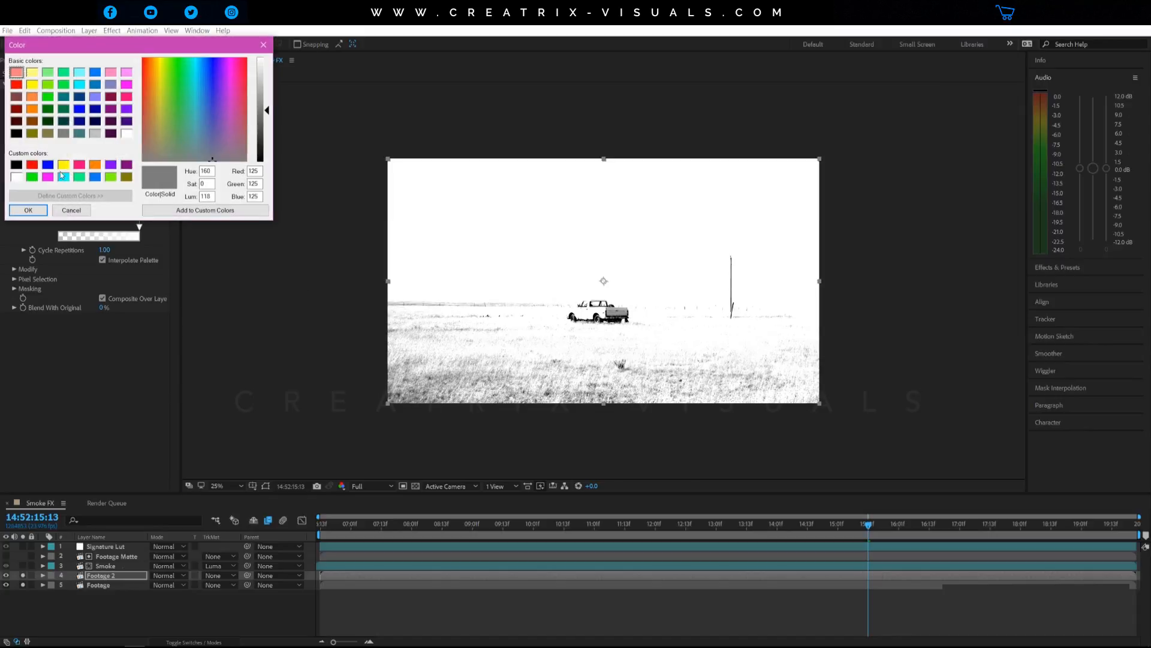
left_click(17, 164)
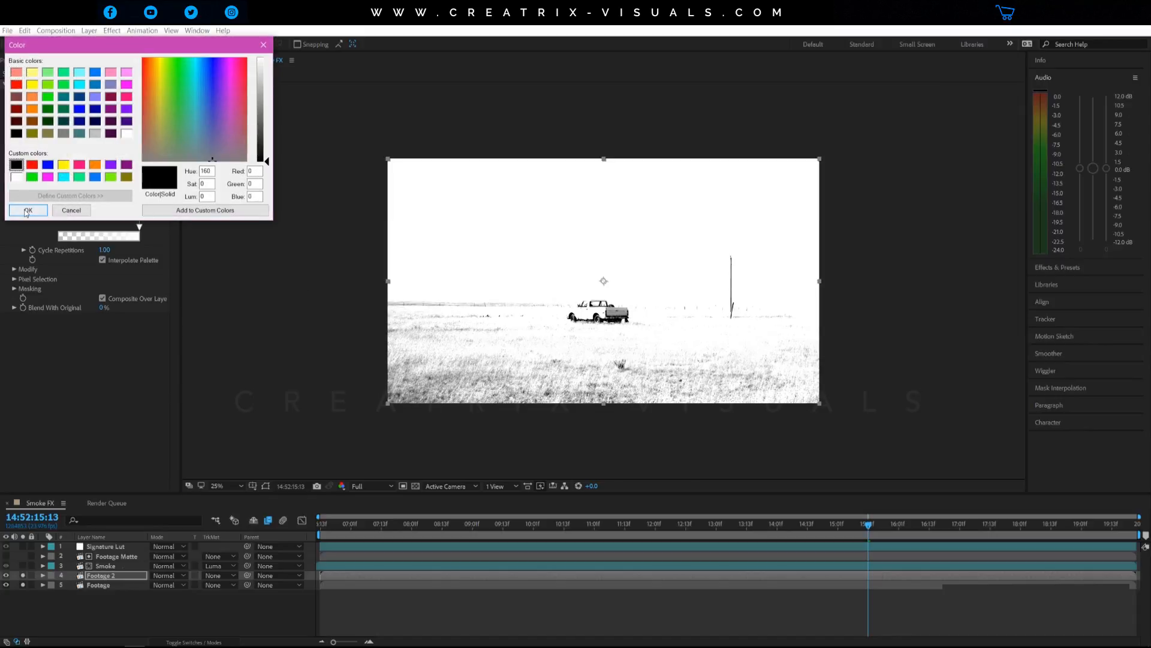
left_click(28, 210)
mouse_move(138, 176)
left_mouse_down()
mouse_move(109, 226)
mouse_move(65, 207)
mouse_move(65, 192)
left_mouse_up()
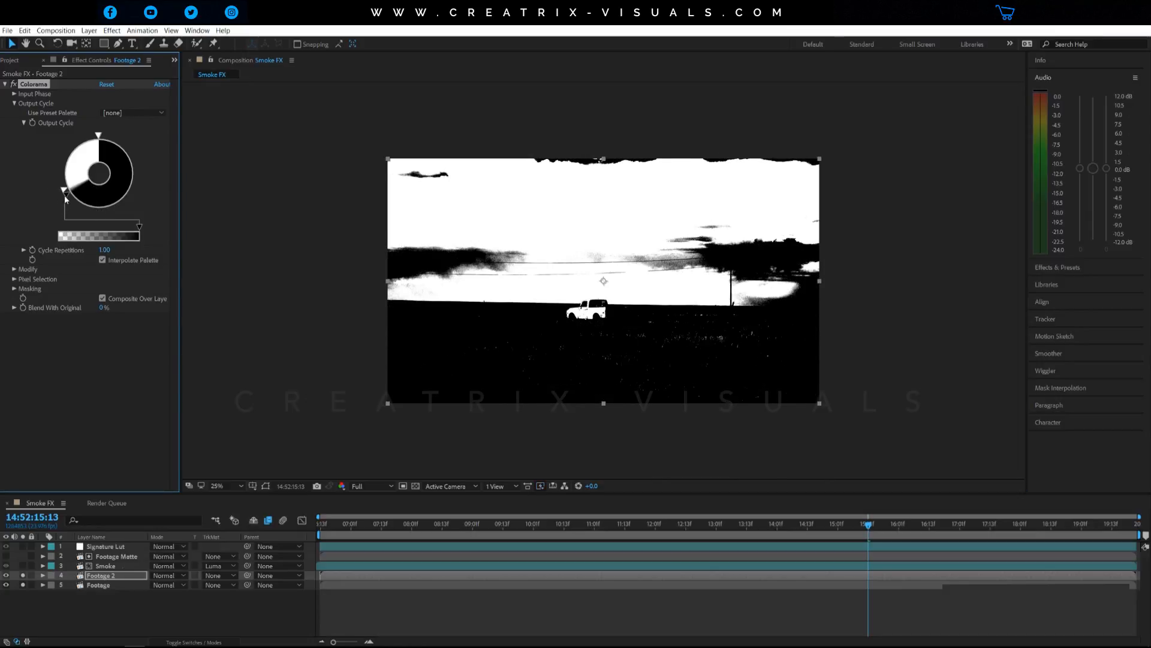
left_click_drag(75, 200, 74, 207)
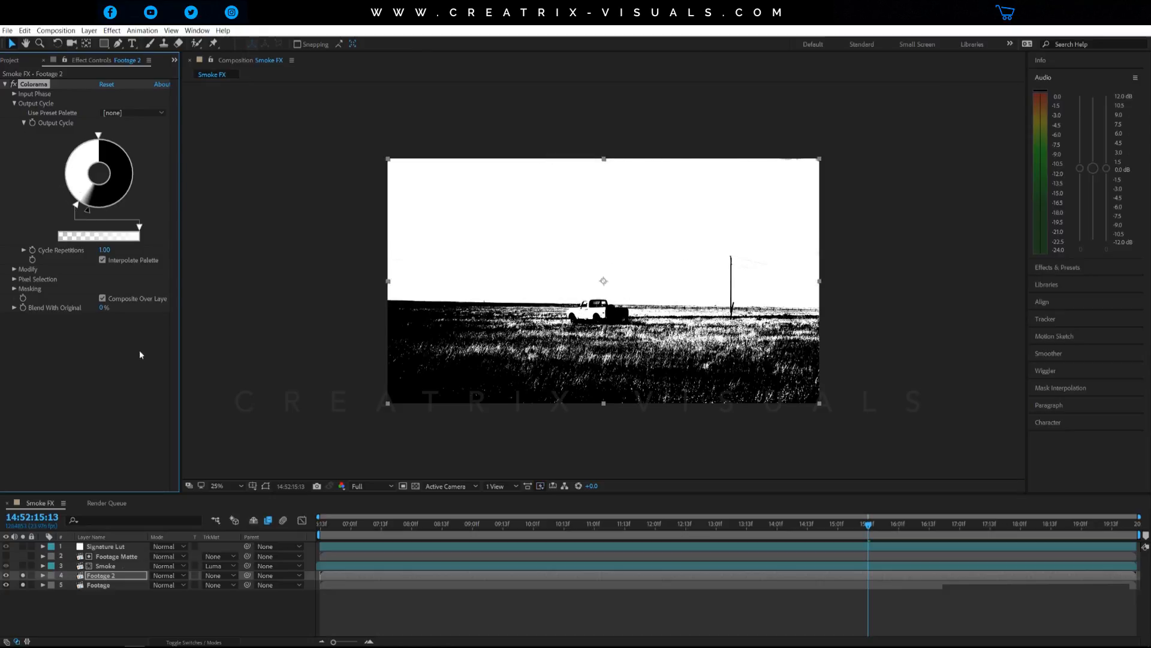
Move Footage 2 directly above Smoke as its luma matte, solo Smoke and turn off the solo on Footage 2.
left_click_drag(119, 574, 120, 562)
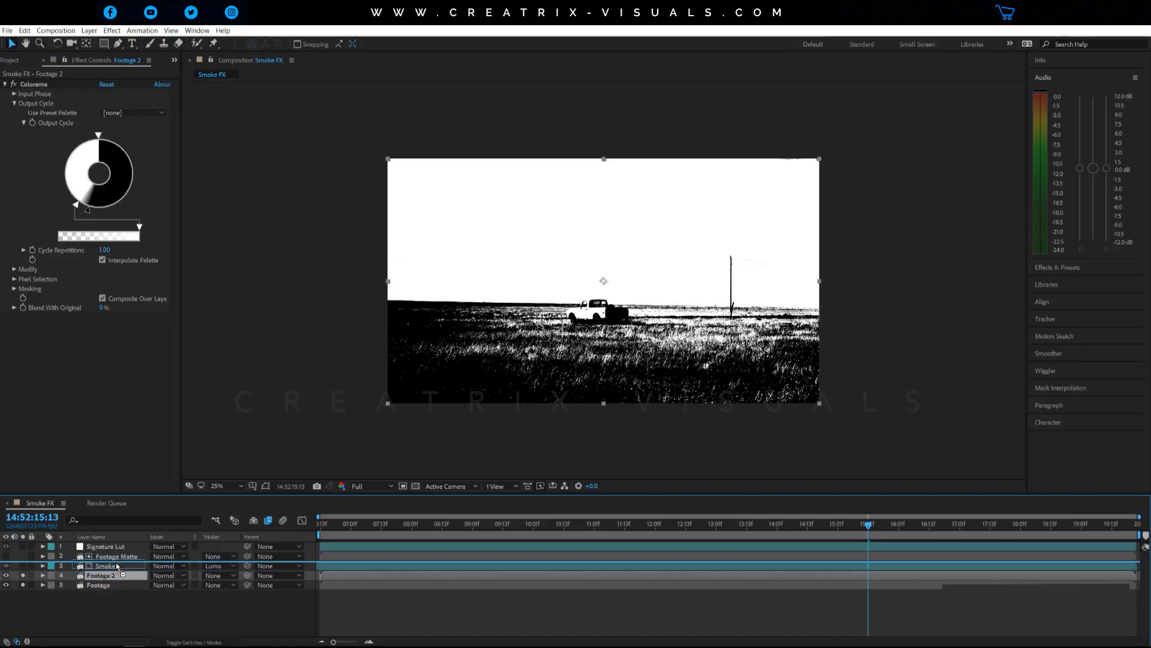
left_click(119, 578)
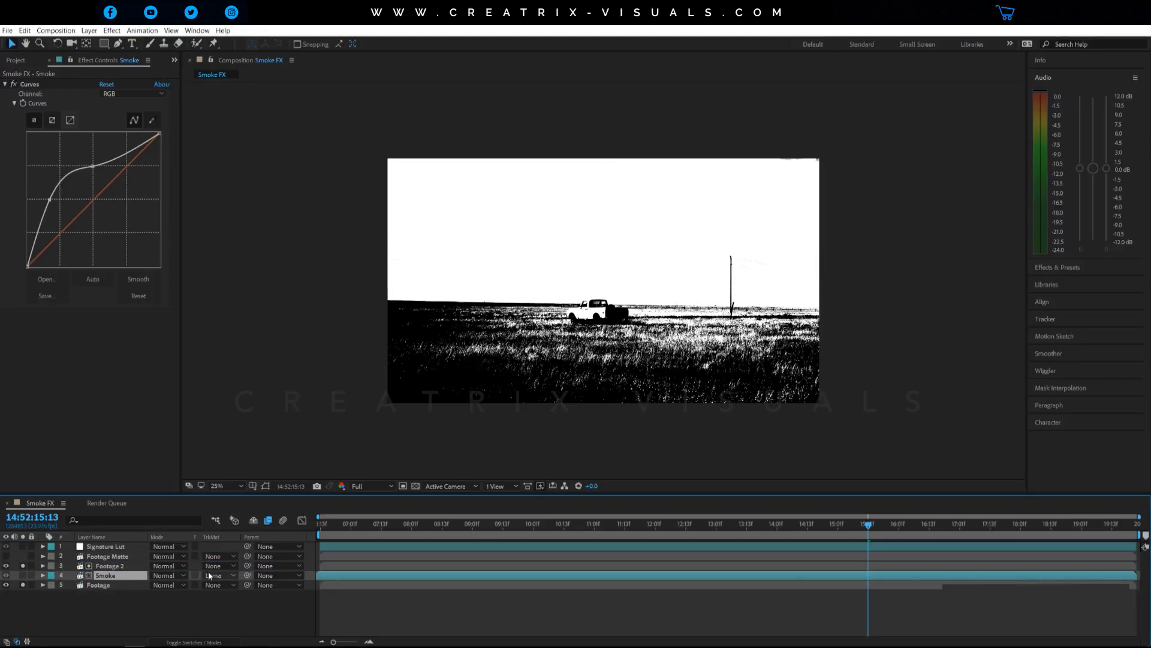
left_click(23, 576)
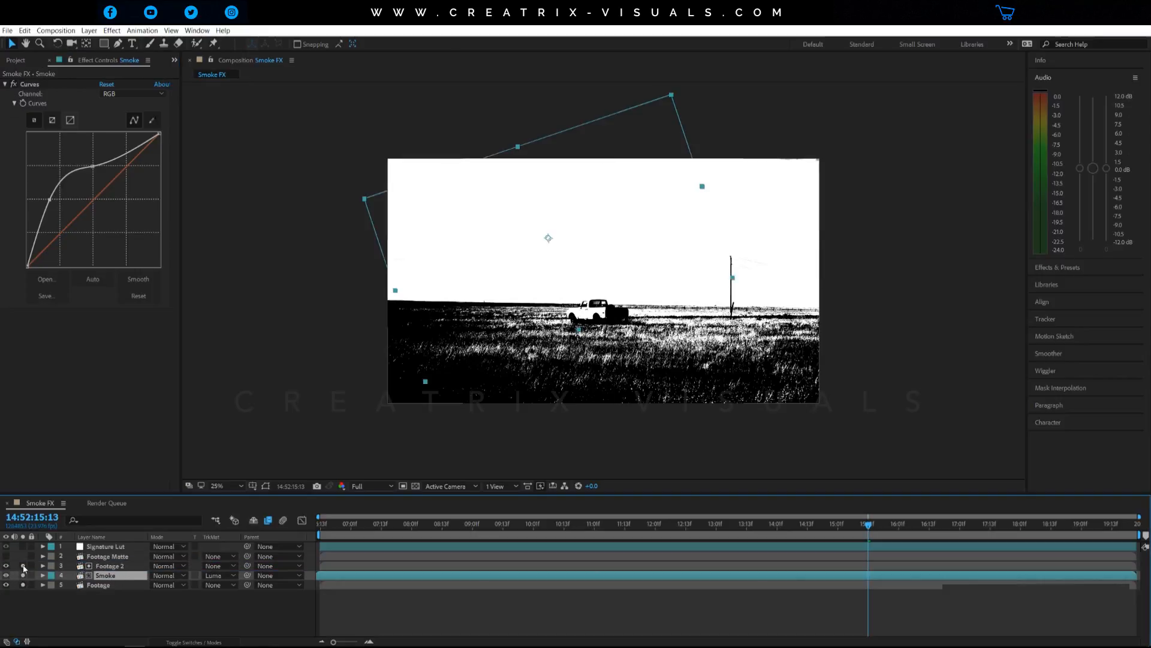
left_click(23, 565)
key("period")
key("period")
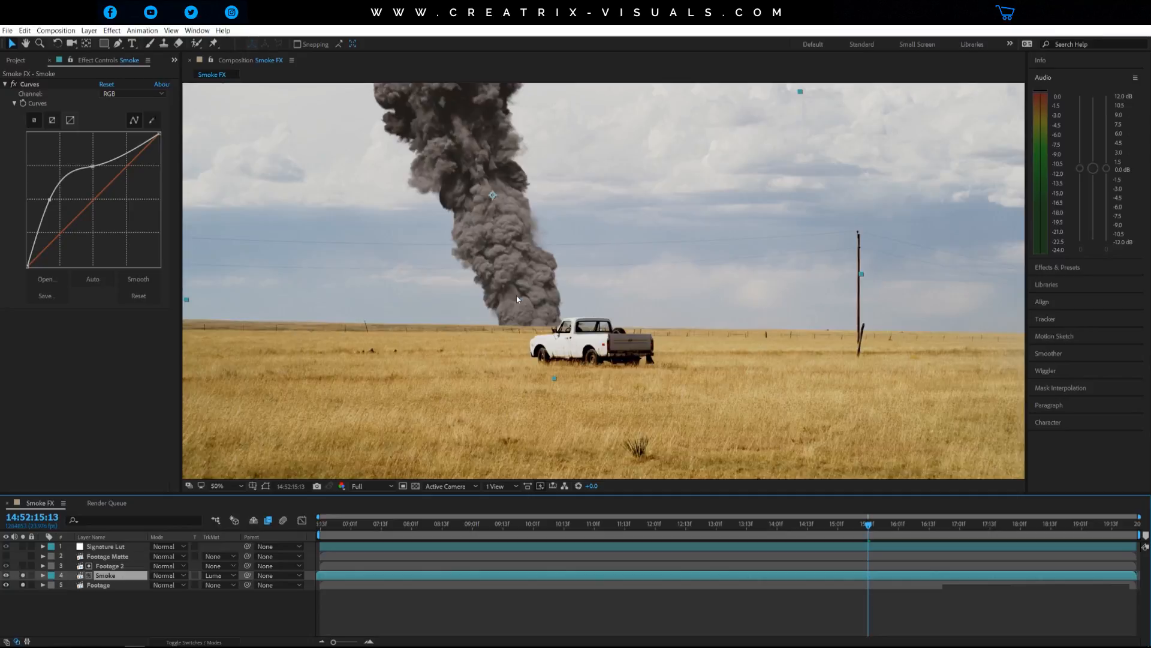
Compare the black-and-white Footage 2 matte with the smoke composite by toggling its solo, checking the horizon and truck edges closely.
key("comma")
scroll(523, 347, "down", 2)
scroll(534, 329, "up", 1)
scroll(537, 326, "down", 1)
key("period")
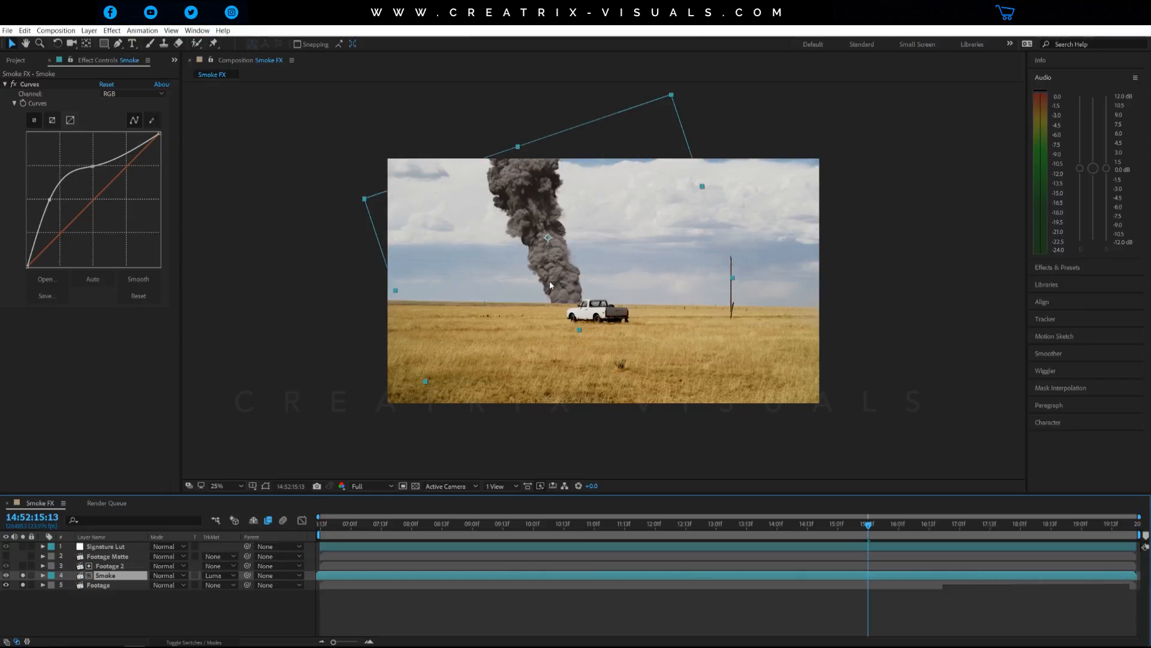
left_click(23, 567)
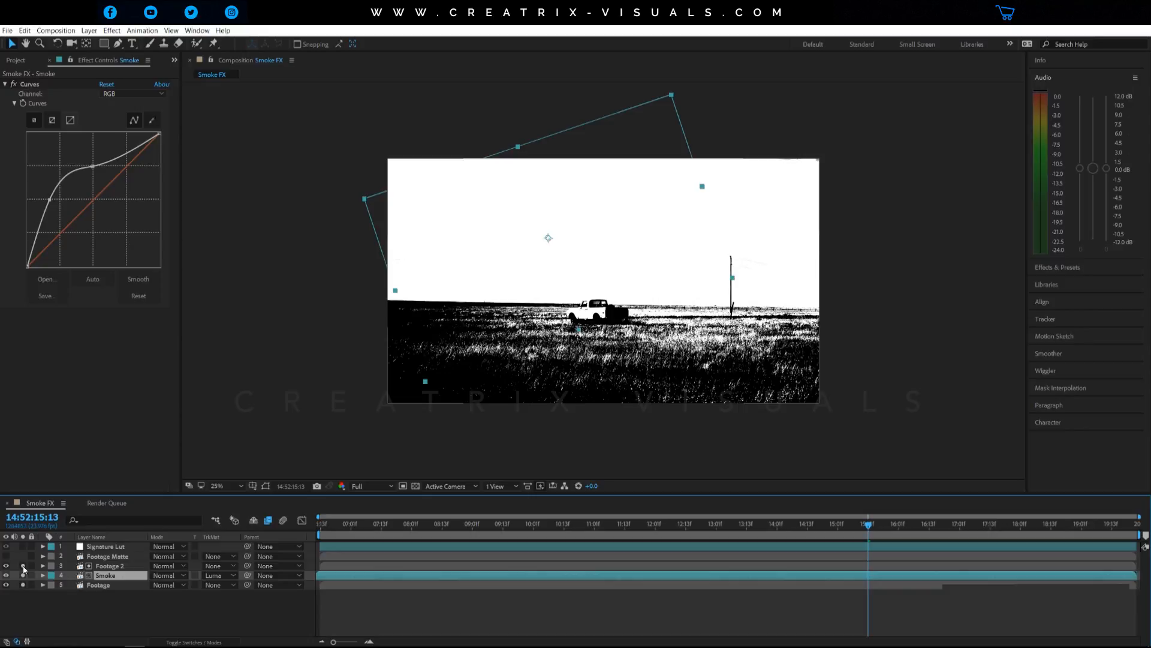
left_click(24, 566)
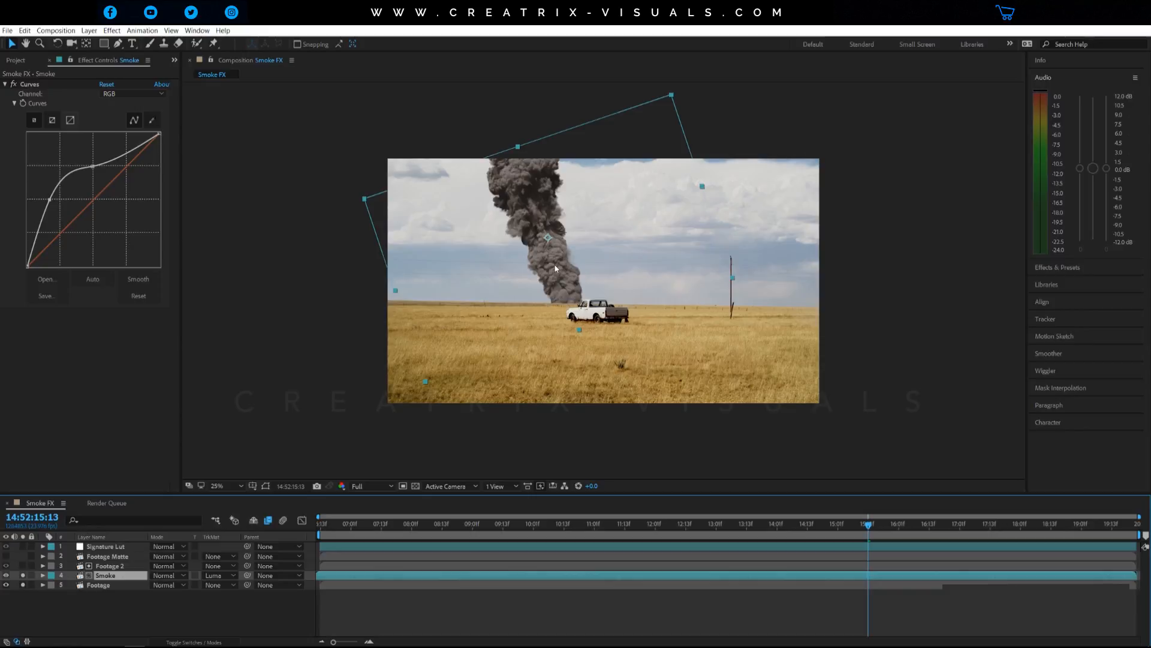
scroll(555, 269, "up", 3)
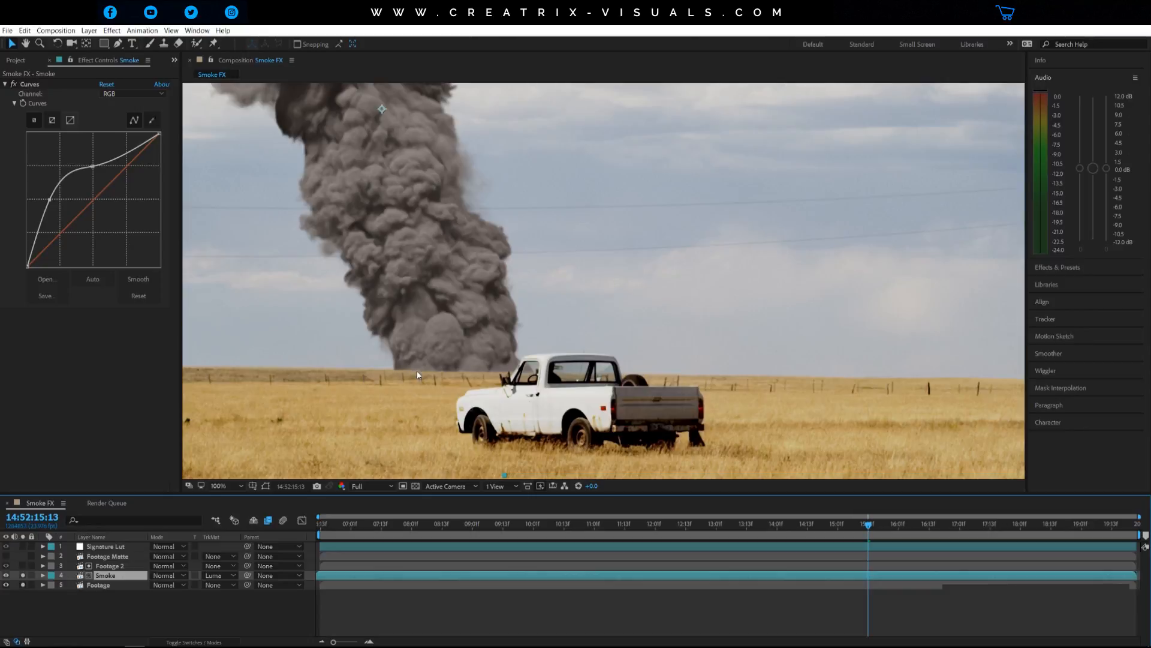
left_click(23, 567)
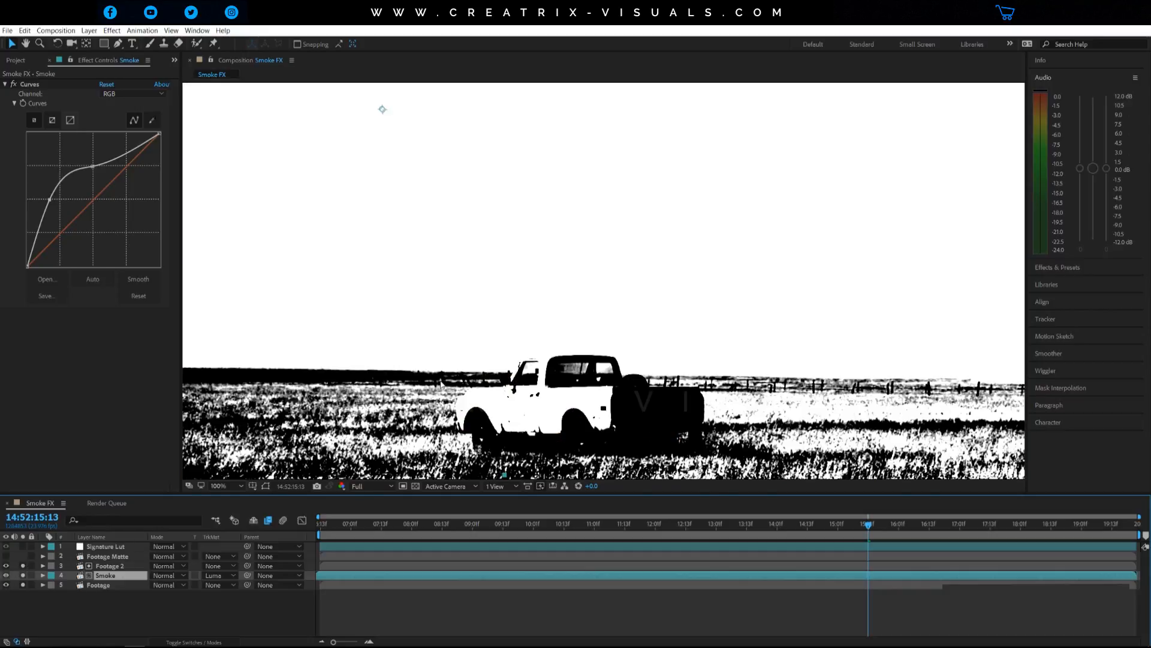
left_click(23, 567)
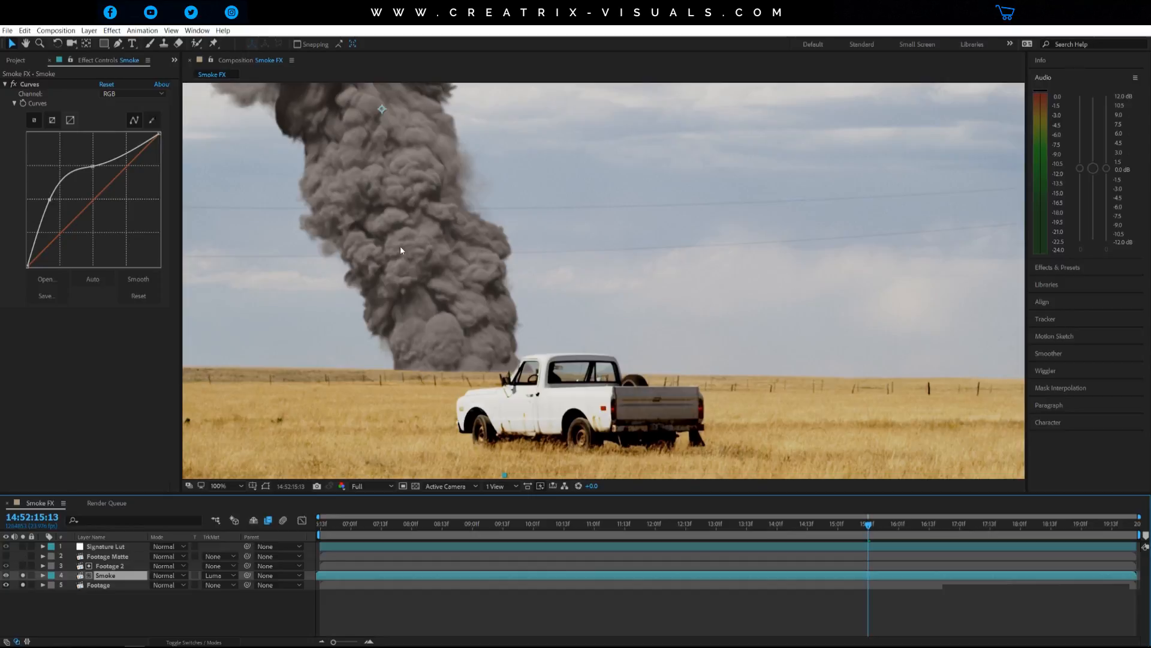
Inspect the power lines around the smoke, and delete the Footage 2 layer so that Footage Matte drives Smoke's luma matte.
left_click_drag(411, 241, 600, 282)
scroll(572, 288, "up", 1)
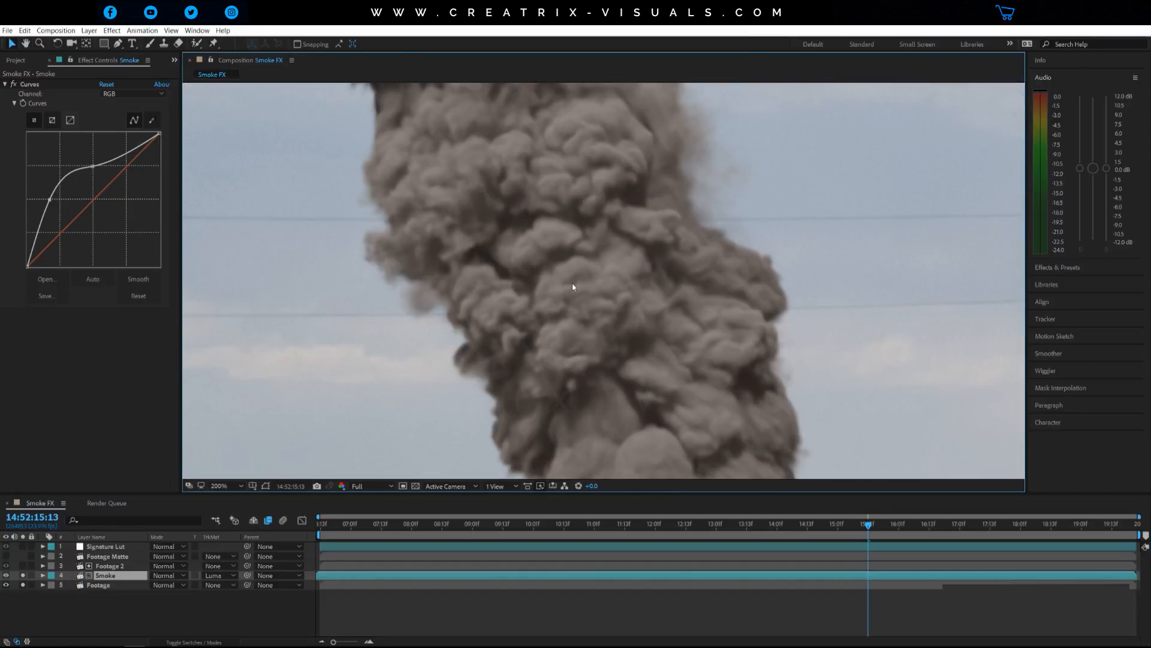
scroll(561, 288, "down", 3)
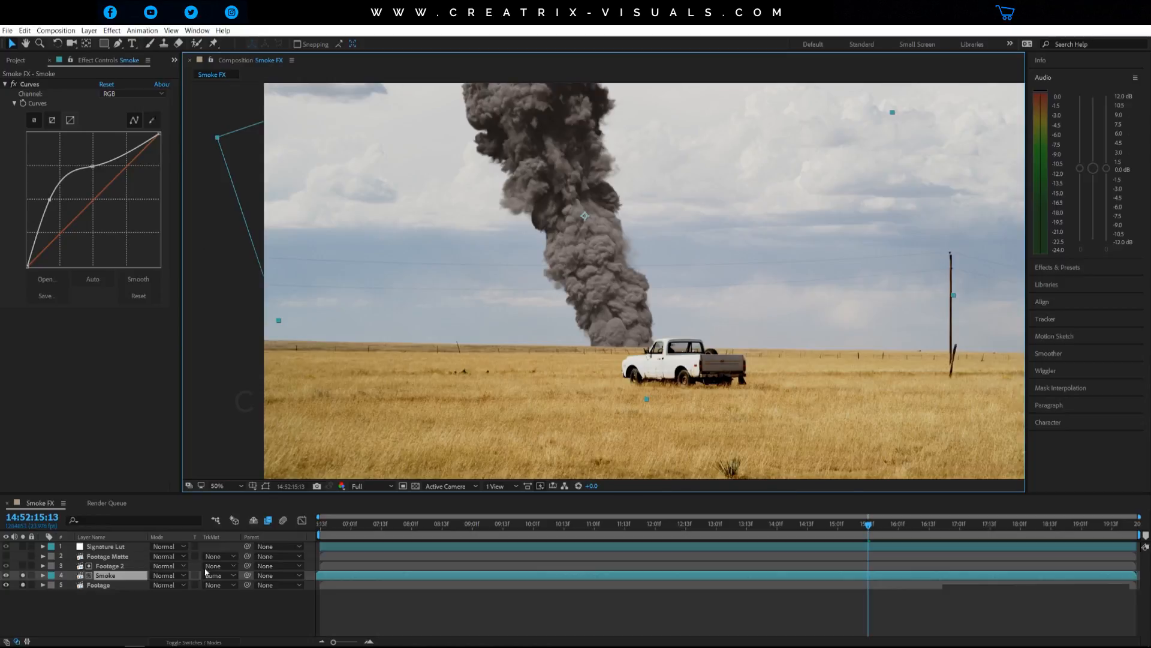
left_click(118, 568)
key("Delete")
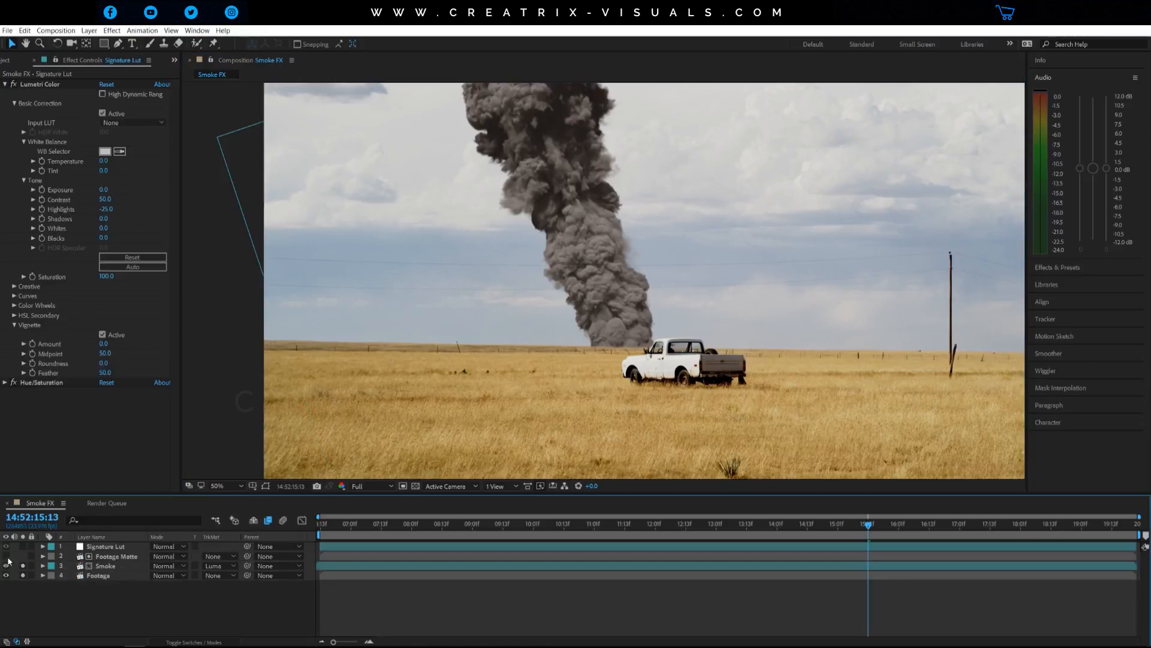
Select Footage Matte and examine closely how the power lines cross in front of the smoke column.
left_click(113, 560)
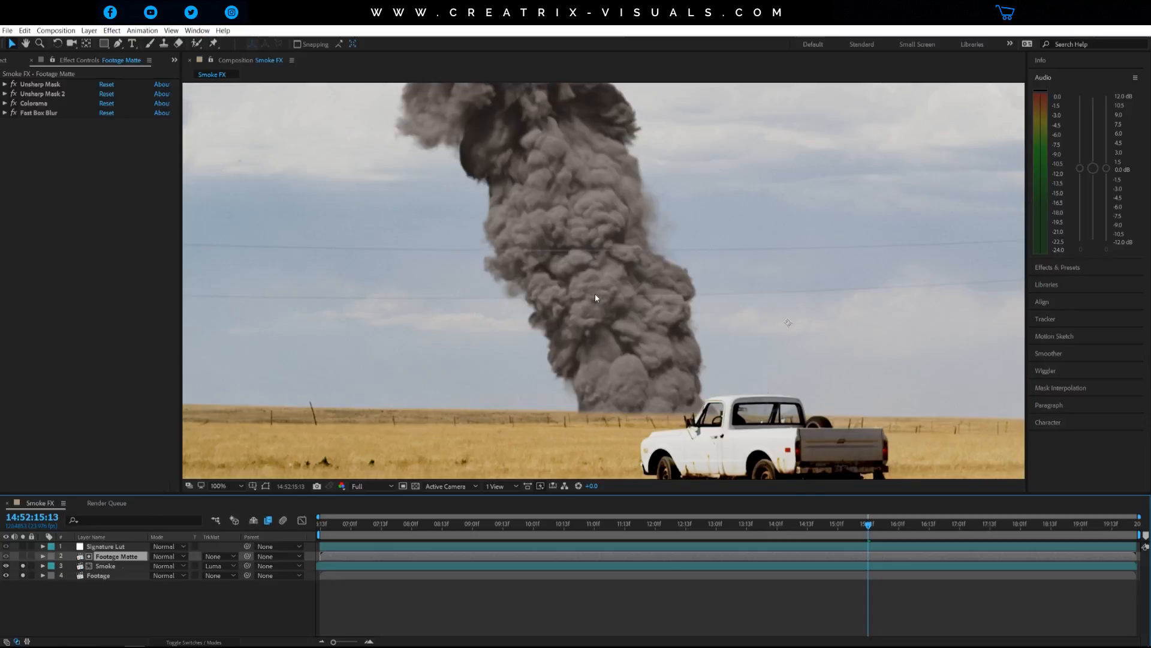
scroll(576, 269, "up", 2)
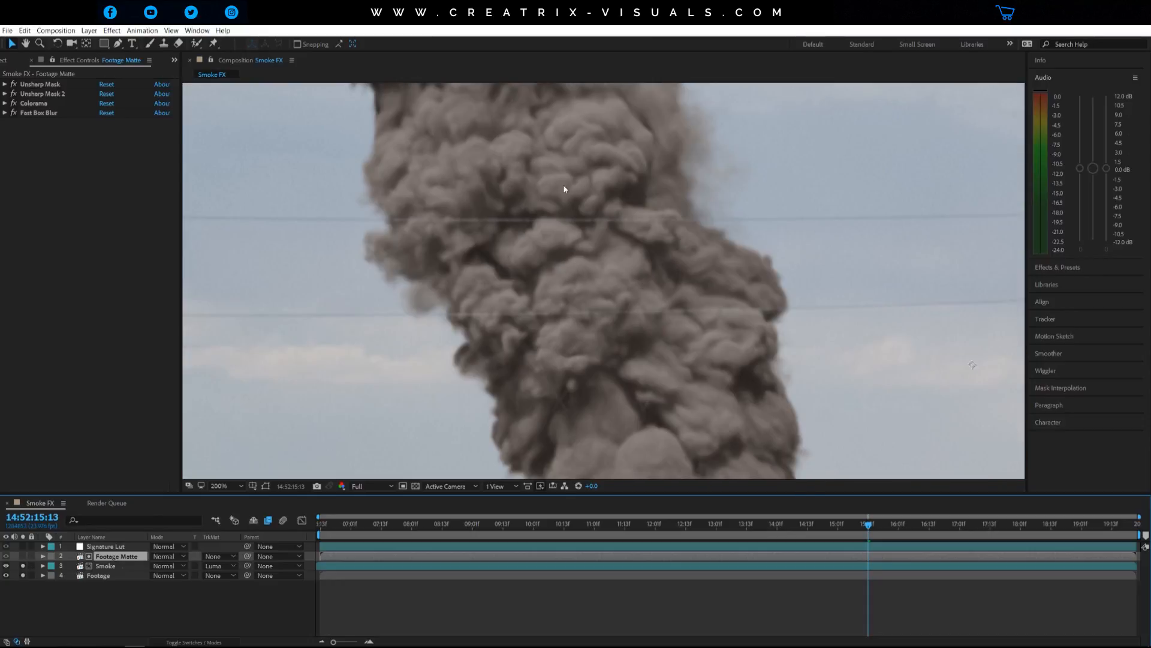
scroll(603, 357, "down", 2)
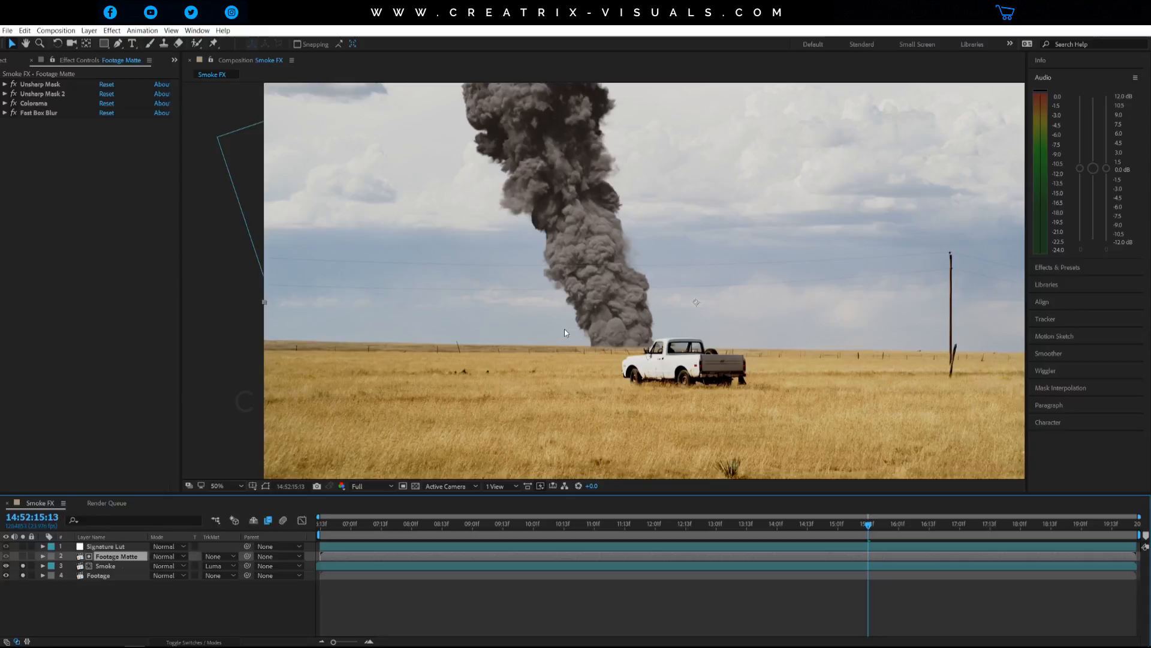
Disable both Unsharp Mask effects on Footage Matte and solo the layer to view the unsharpened matte.
left_click(103, 566)
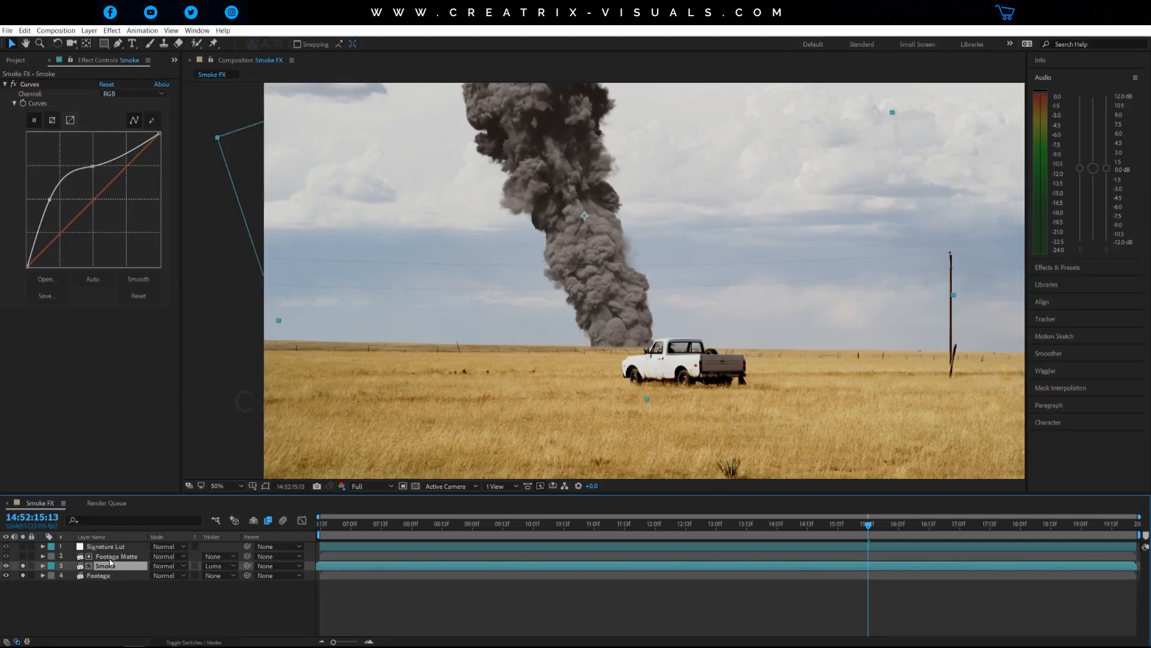
left_click(110, 556)
left_click(13, 84)
left_click(13, 94)
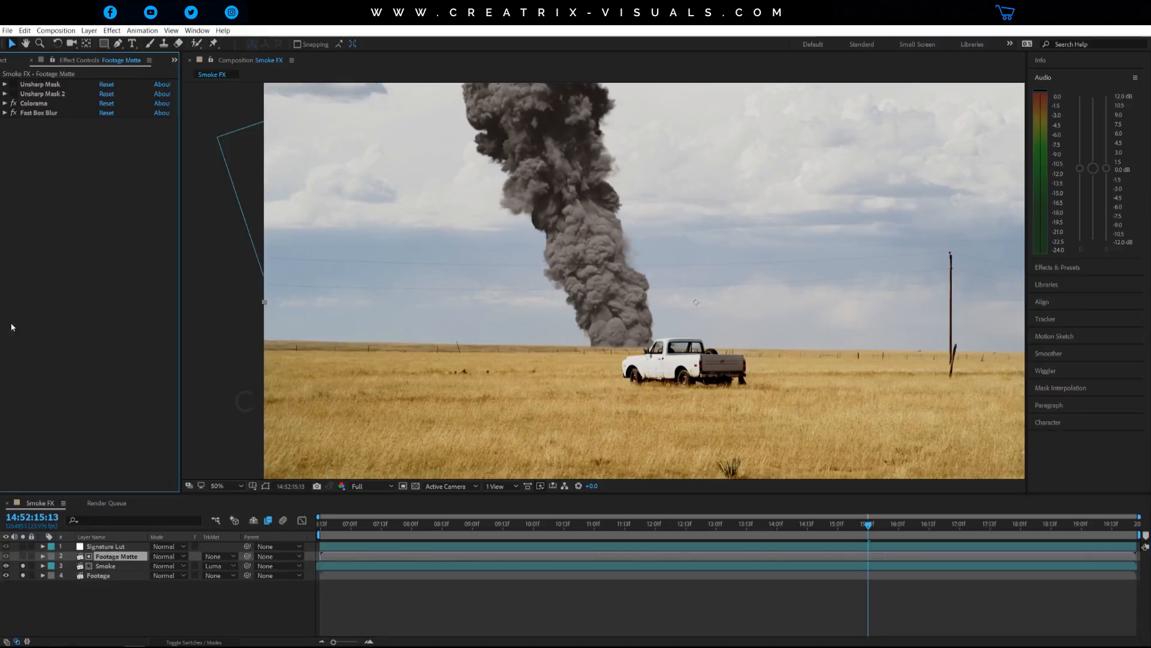
left_click(23, 557)
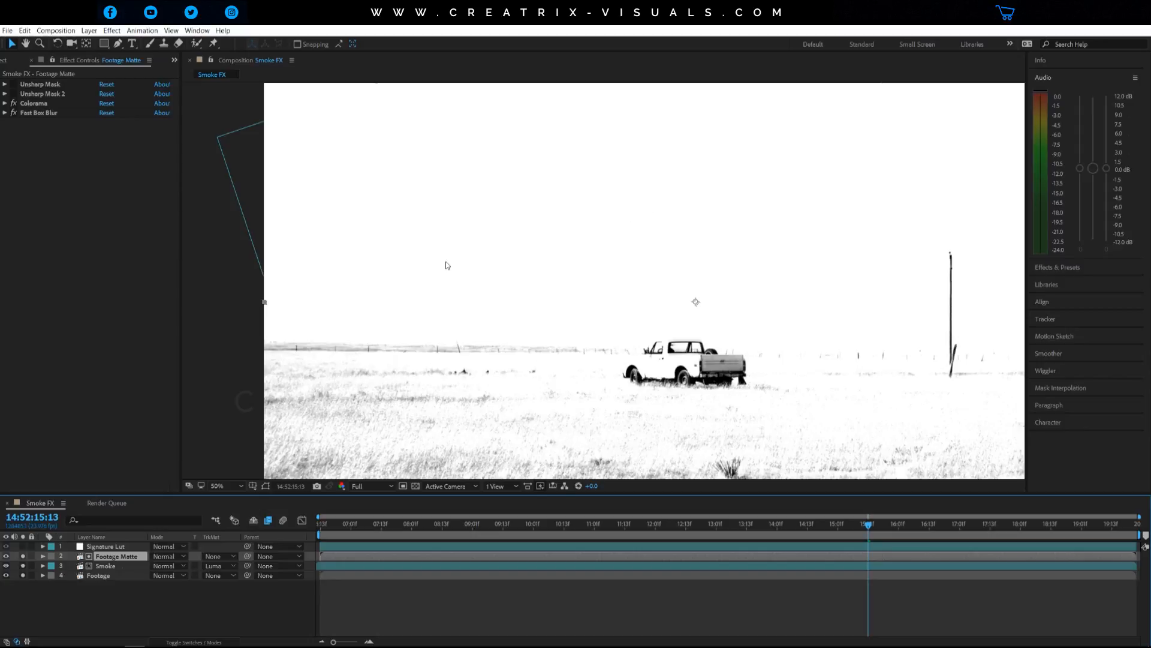
Check Colorama's output cycle, turn off the solo on Footage Matte, and examine the power lines in the original footage.
left_click(6, 104)
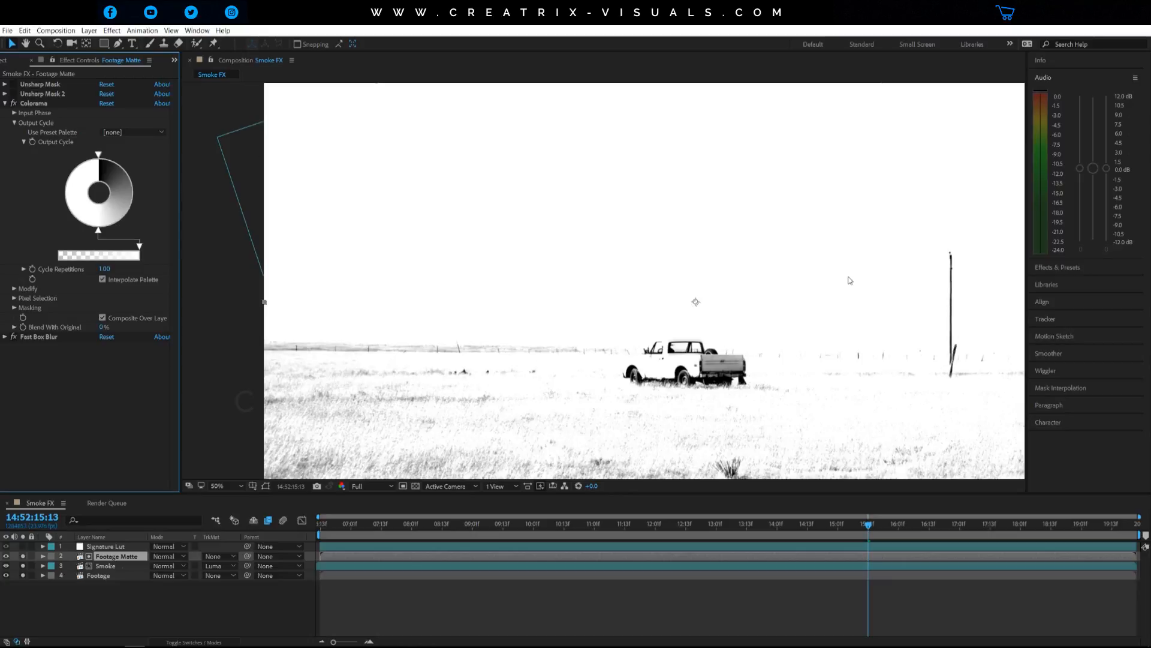
left_click(23, 557)
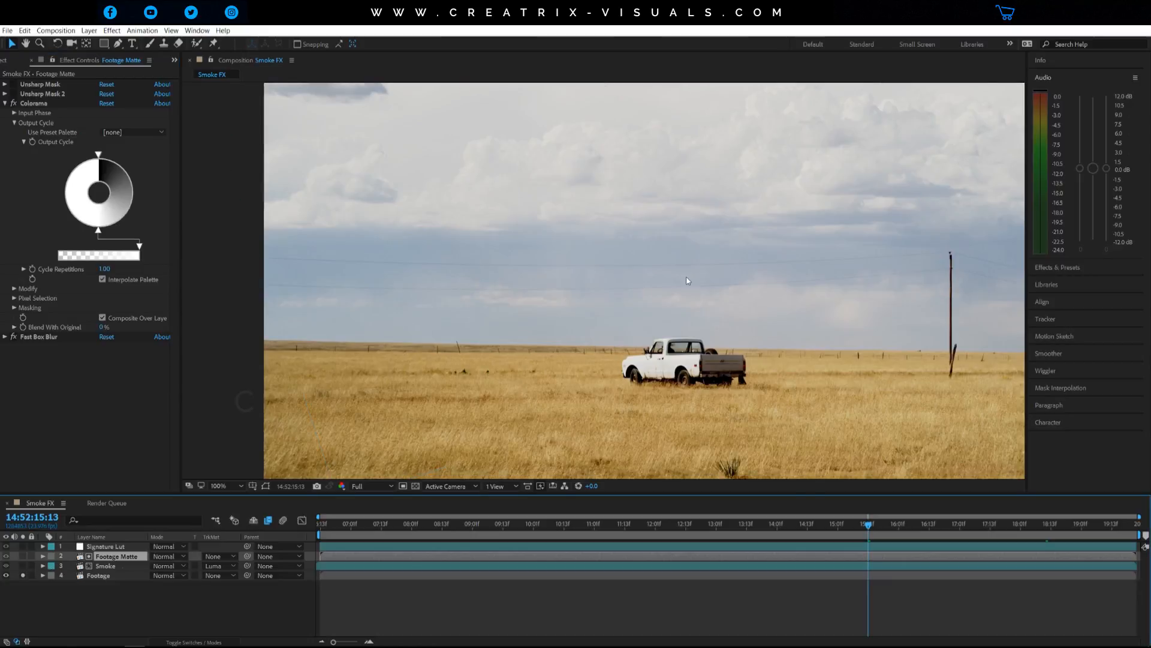
scroll(483, 240, "up", 2)
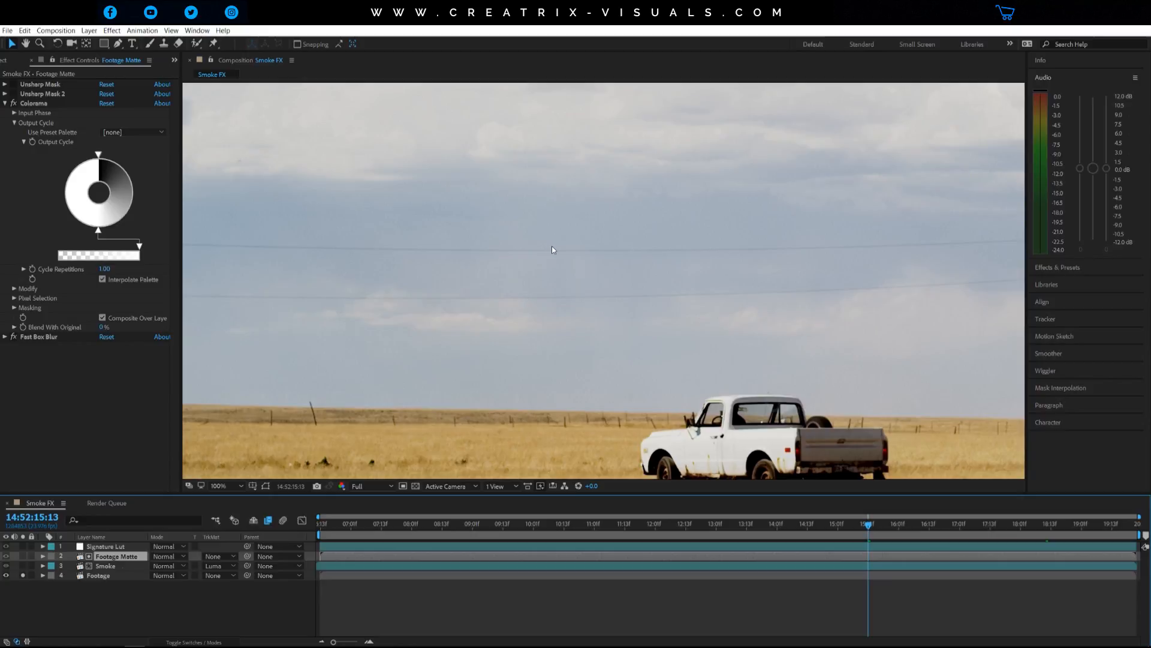
key("period")
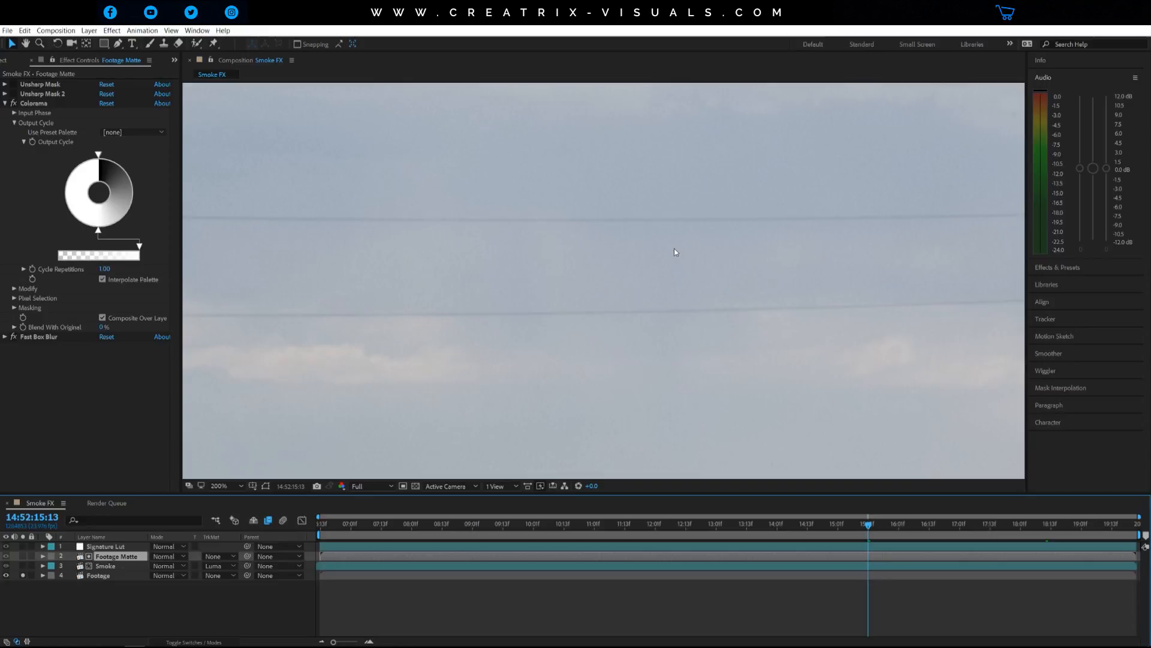
scroll(674, 248, "down", 4)
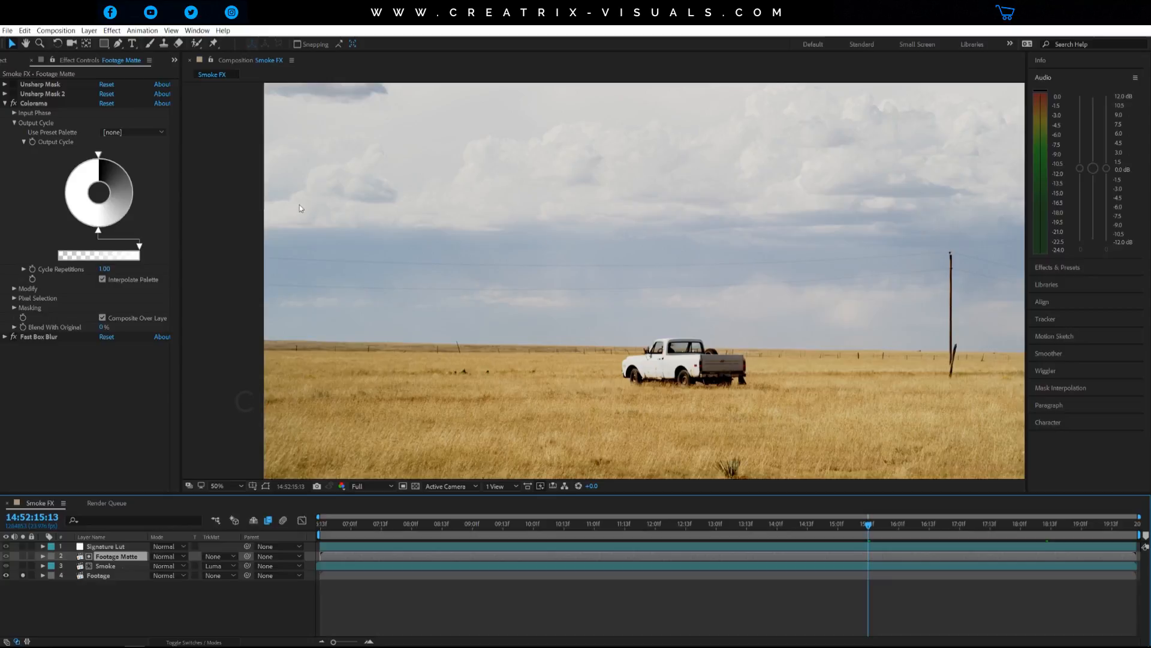
Collapse Colorama, re-enable both Unsharp Mask effects on Footage Matte, and expand their amount, radius and threshold settings.
left_click(5, 103)
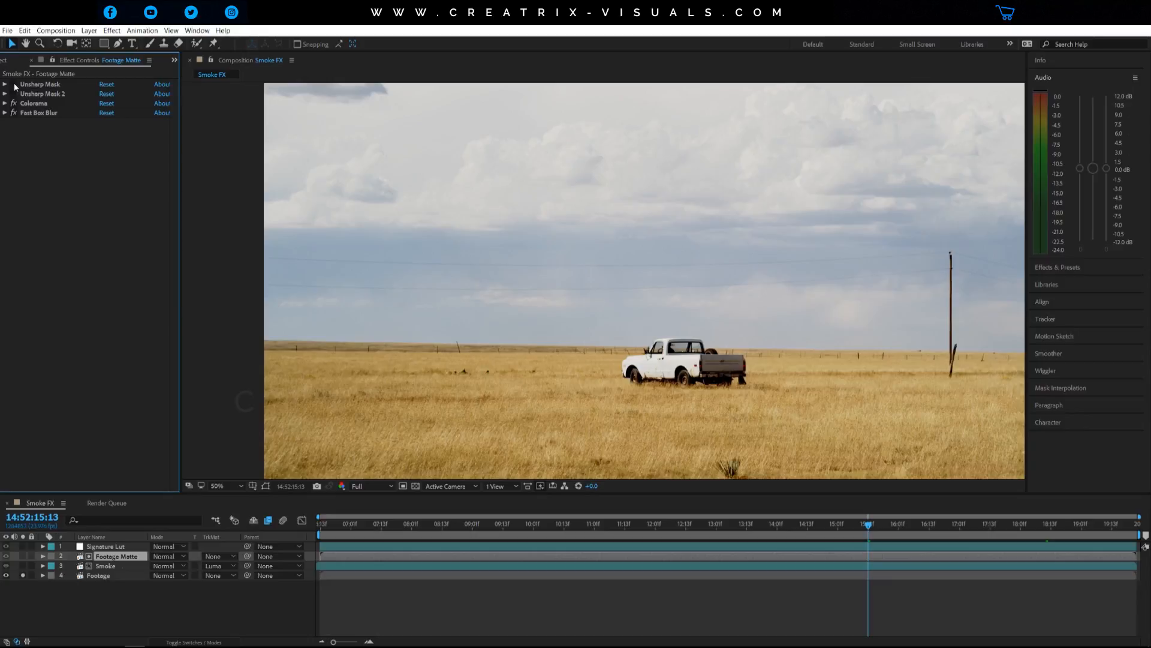
left_click(14, 94)
left_click(4, 83)
left_click(5, 122)
scroll(645, 283, "up", 1)
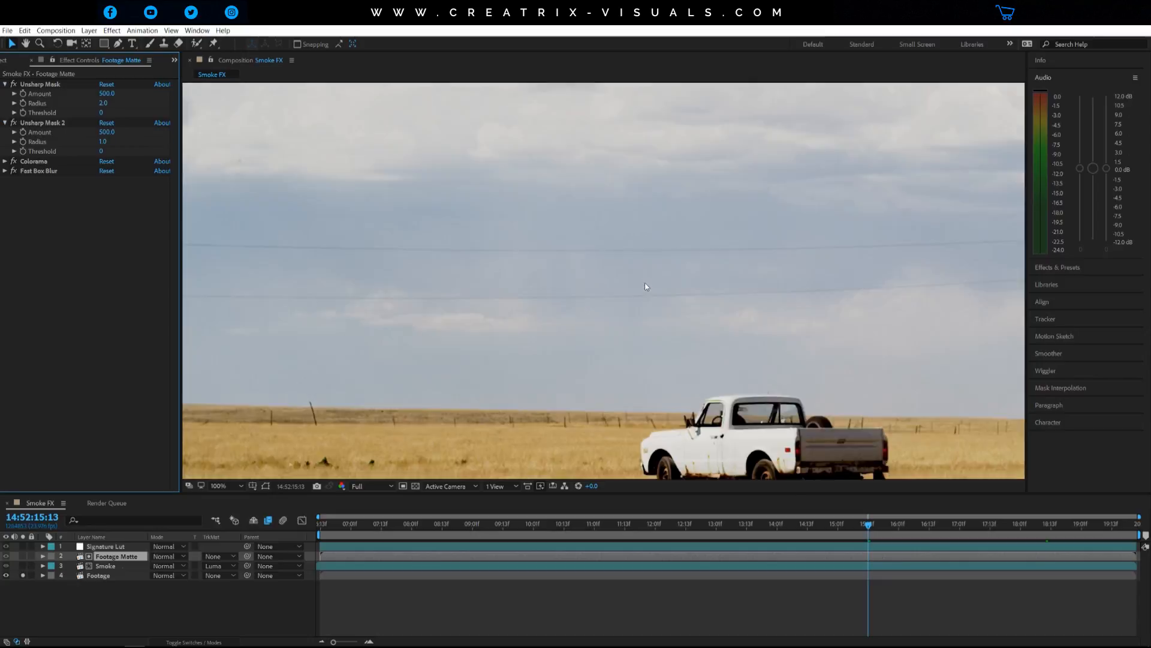
Solo Footage Matte and compare the power lines in the matte with both Unsharp Mask effects off and on.
left_click(24, 557)
left_click(13, 84)
left_click(13, 122)
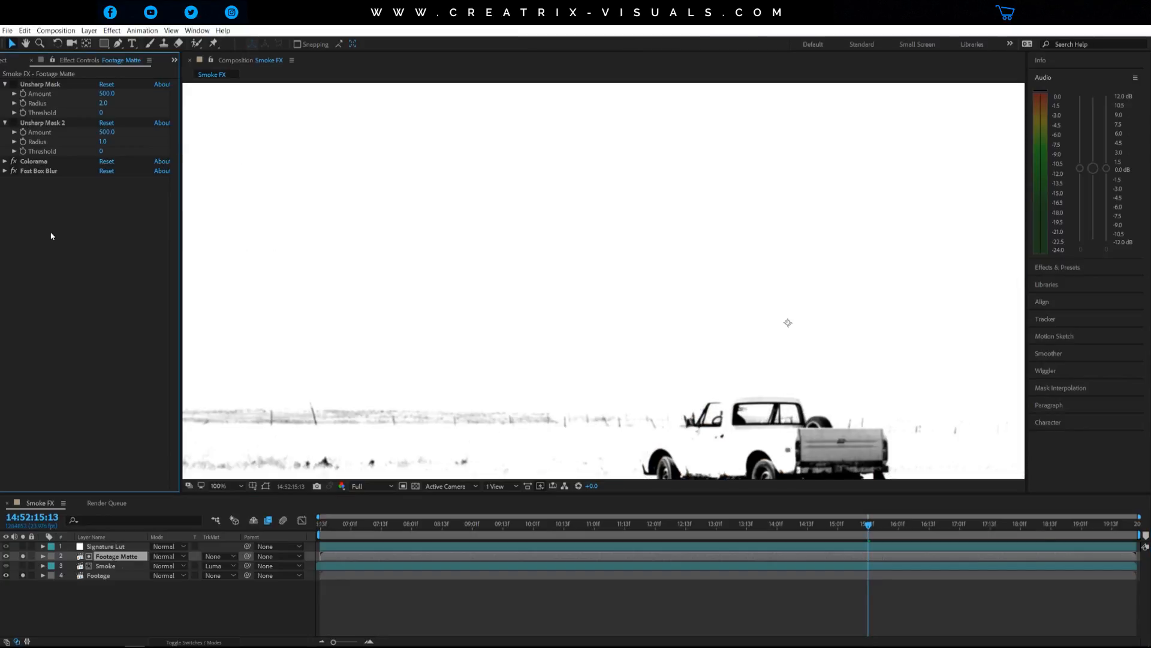
left_click(38, 163)
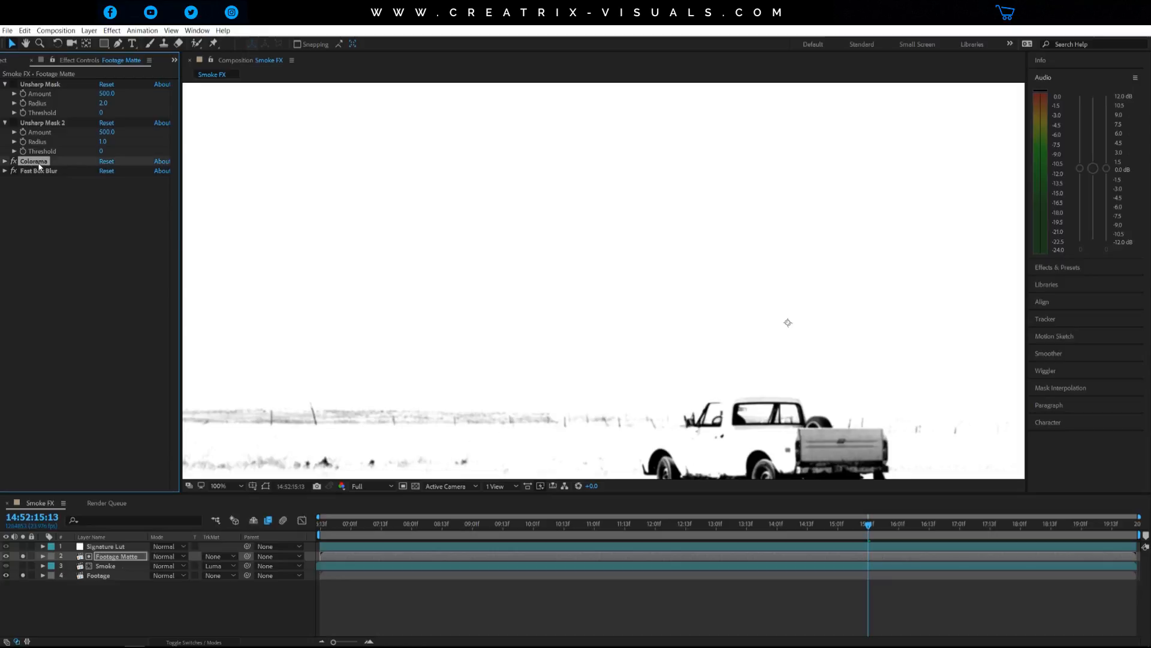
left_click(13, 84)
left_click(13, 123)
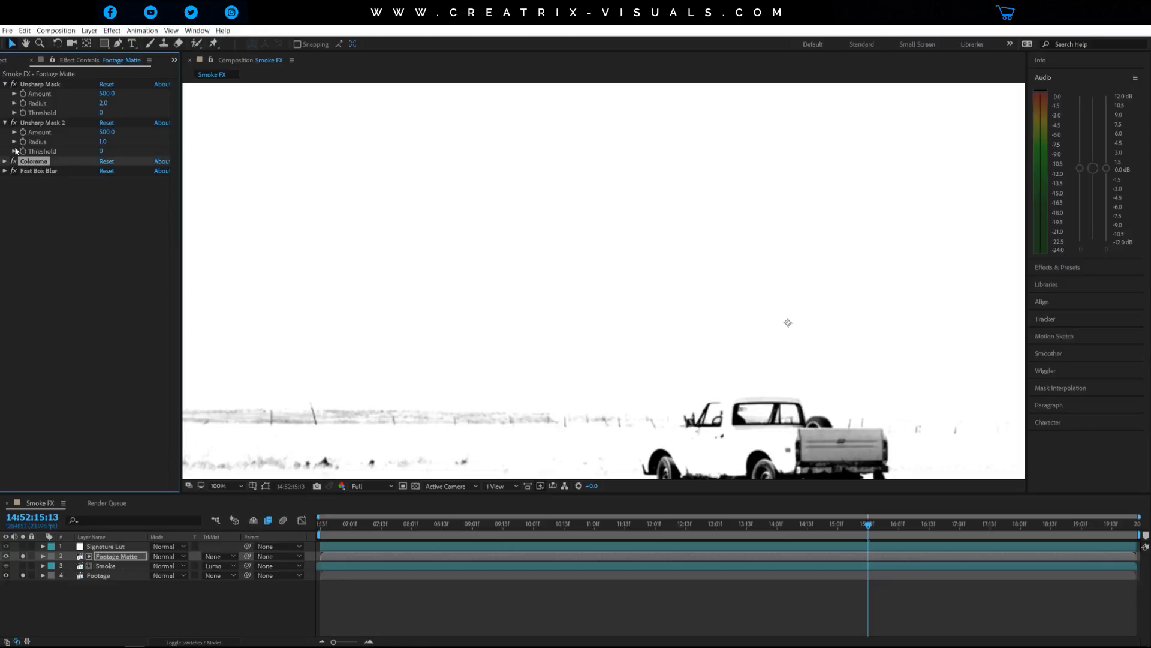
Review the effect order on Footage Matte and locate Unsharp Mask among the Blur & Sharpen effects.
left_click(37, 124)
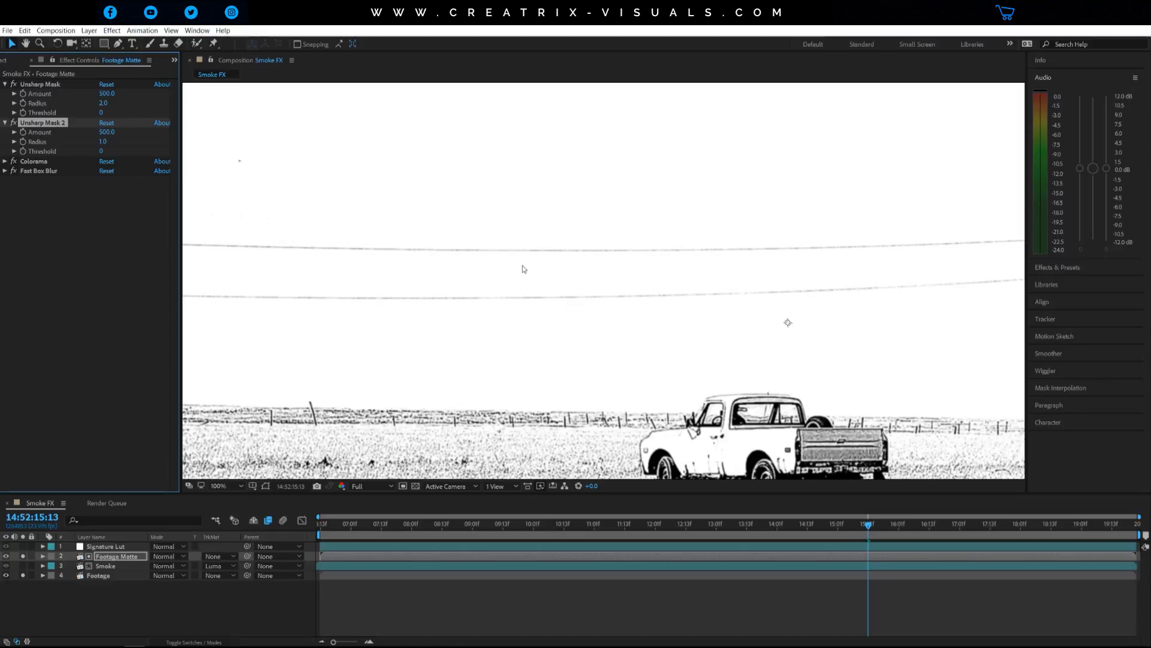
left_click(36, 172)
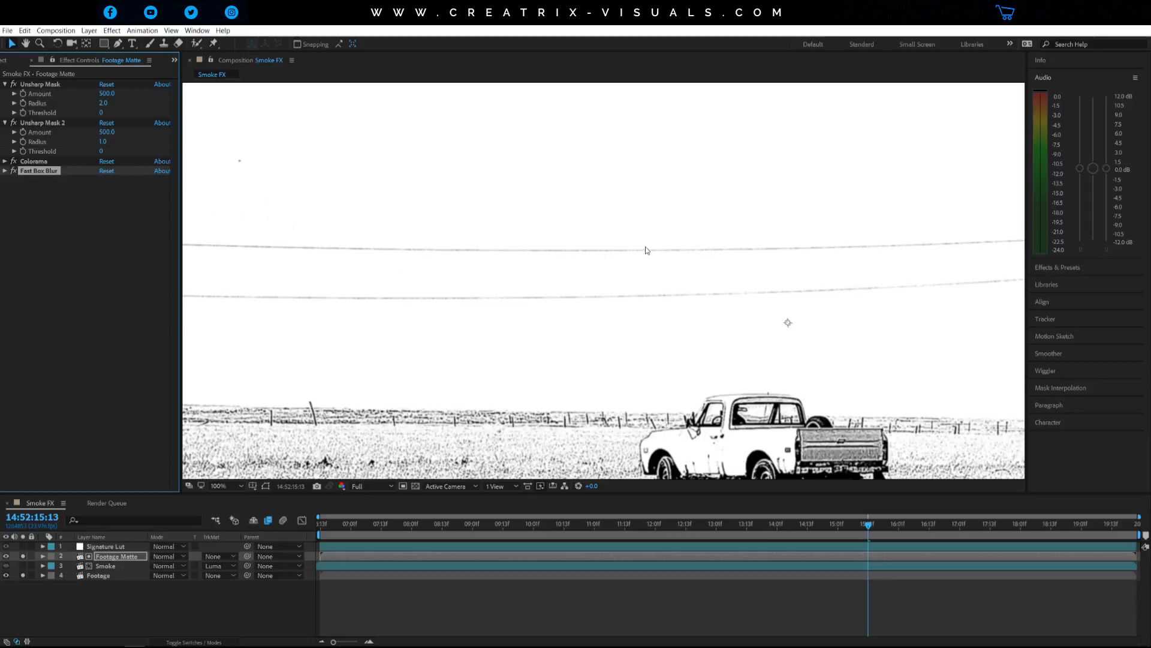
left_click(37, 85)
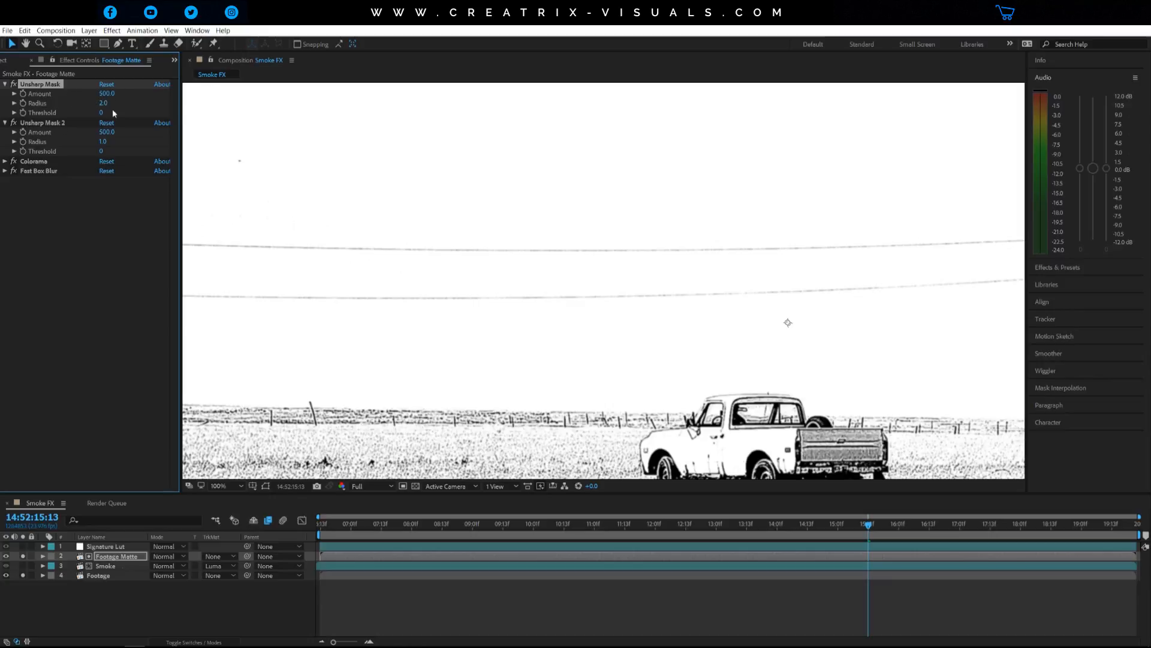
left_click(171, 124)
left_click(48, 85)
left_click(113, 32)
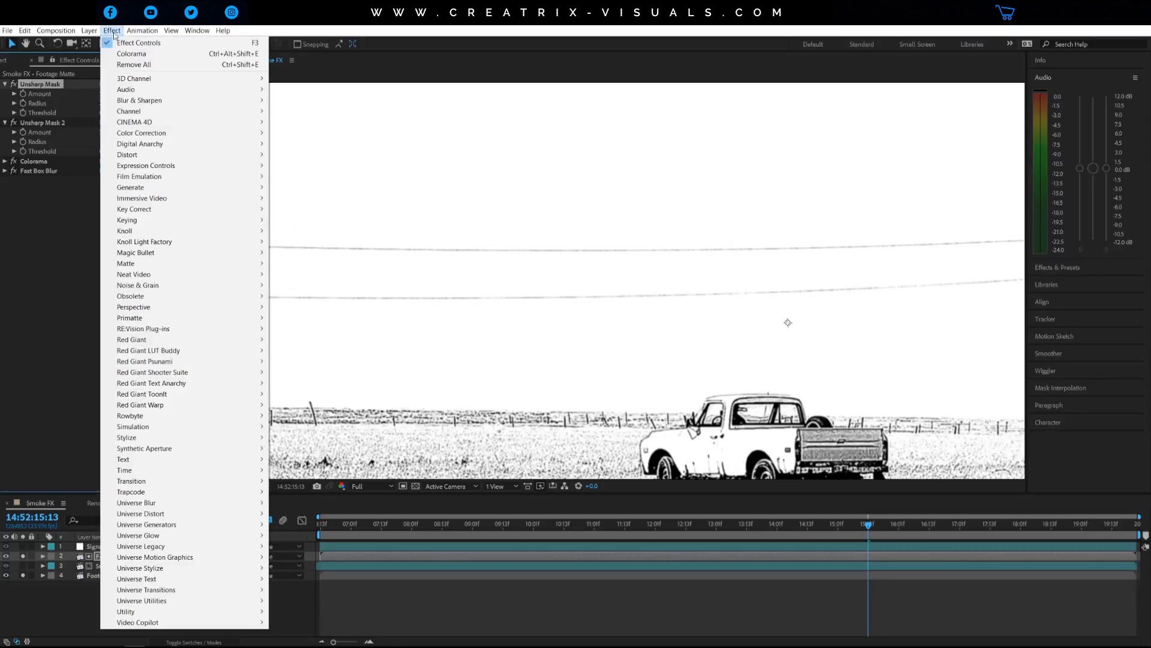
mouse_move(144, 100)
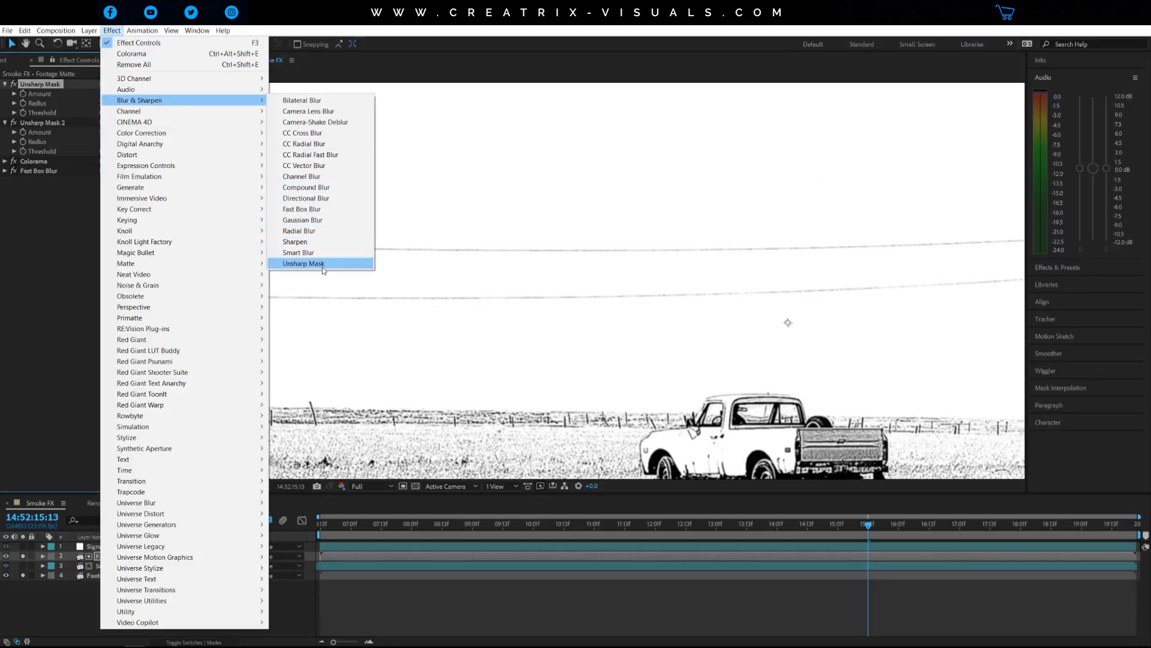
left_click(28, 84)
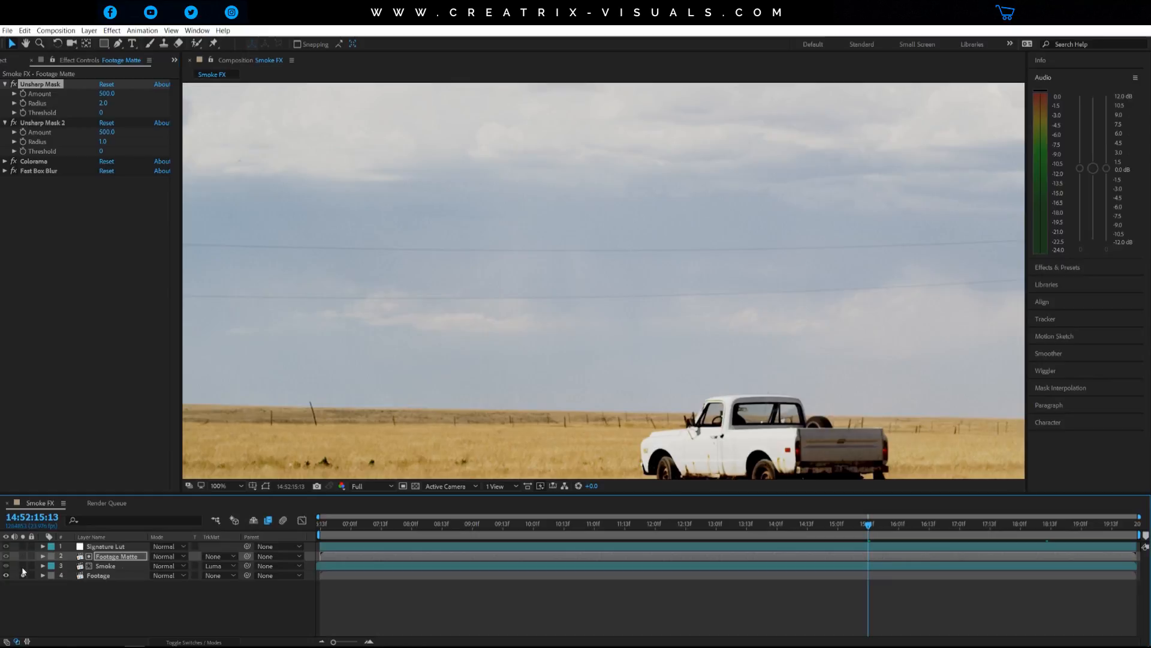
Solo Smoke over the footage and examine how the power lines pass in front of it, up close and zoomed out.
left_click(23, 565)
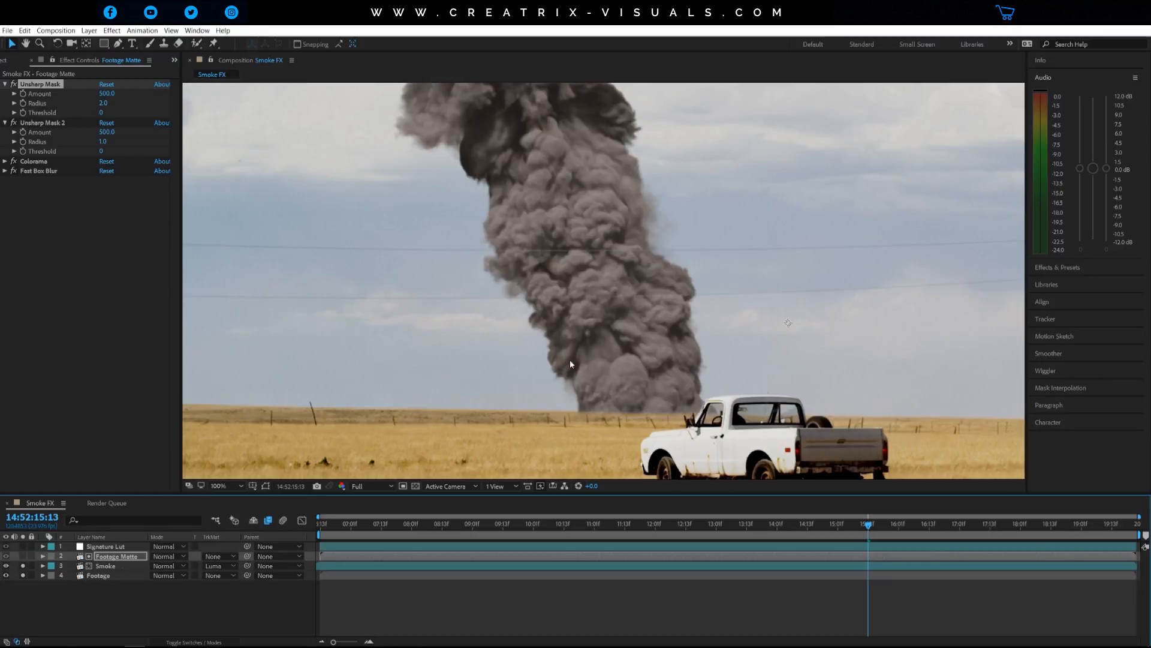
key("period")
key("comma")
key("comma")
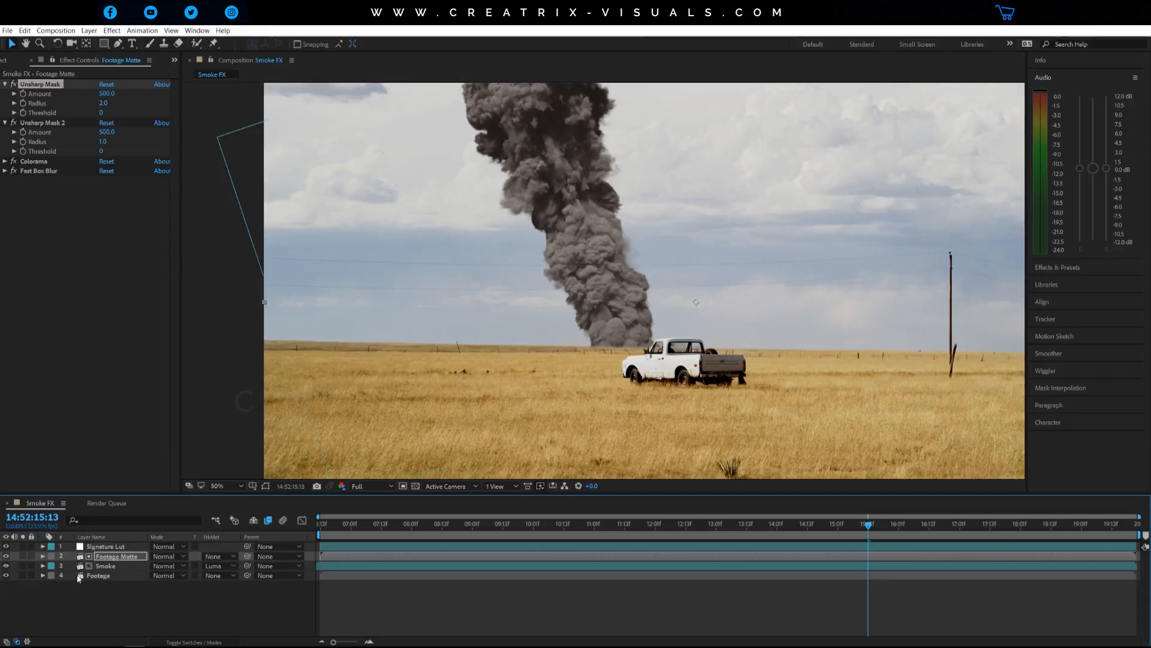
Turn on the Signature Lut color grade and hide the Footage Matte layer to show the graded smoke composite.
left_click(100, 547)
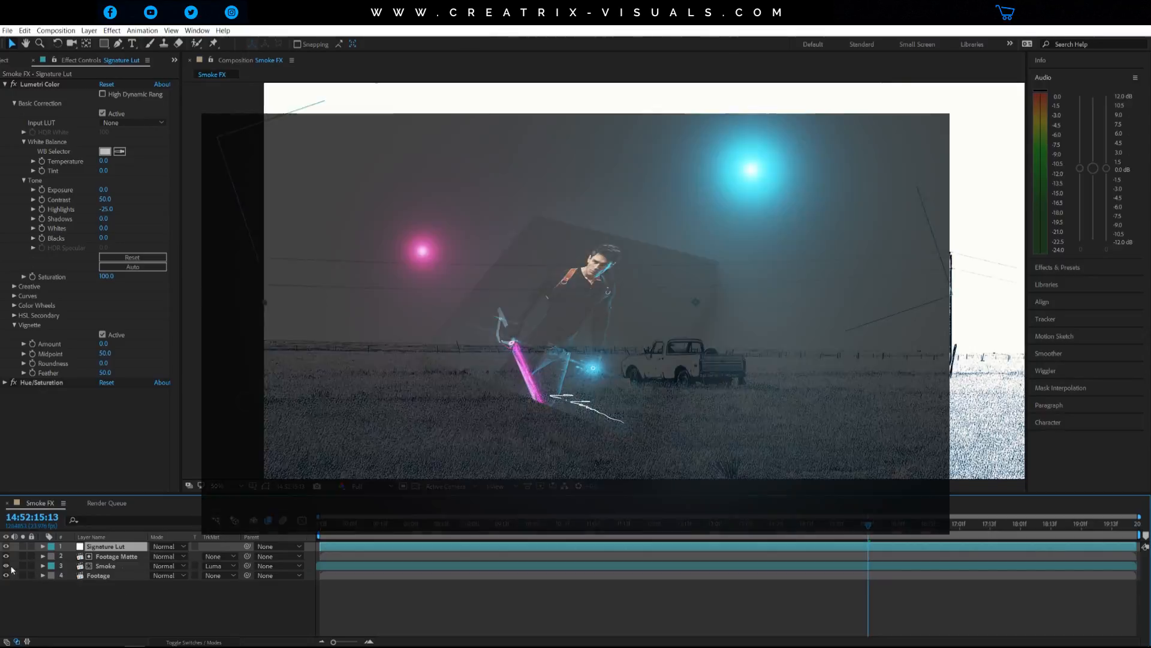
left_click(6, 556)
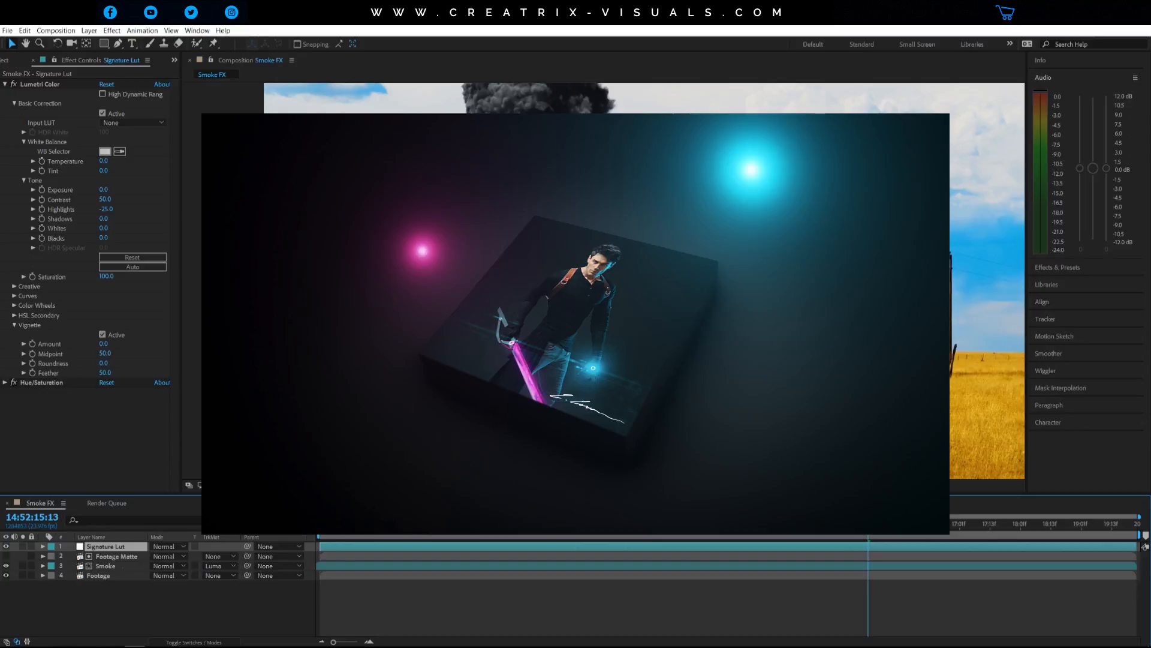
scroll(633, 370, "down", 2)
key("space")
scroll(673, 306, "up", 2)
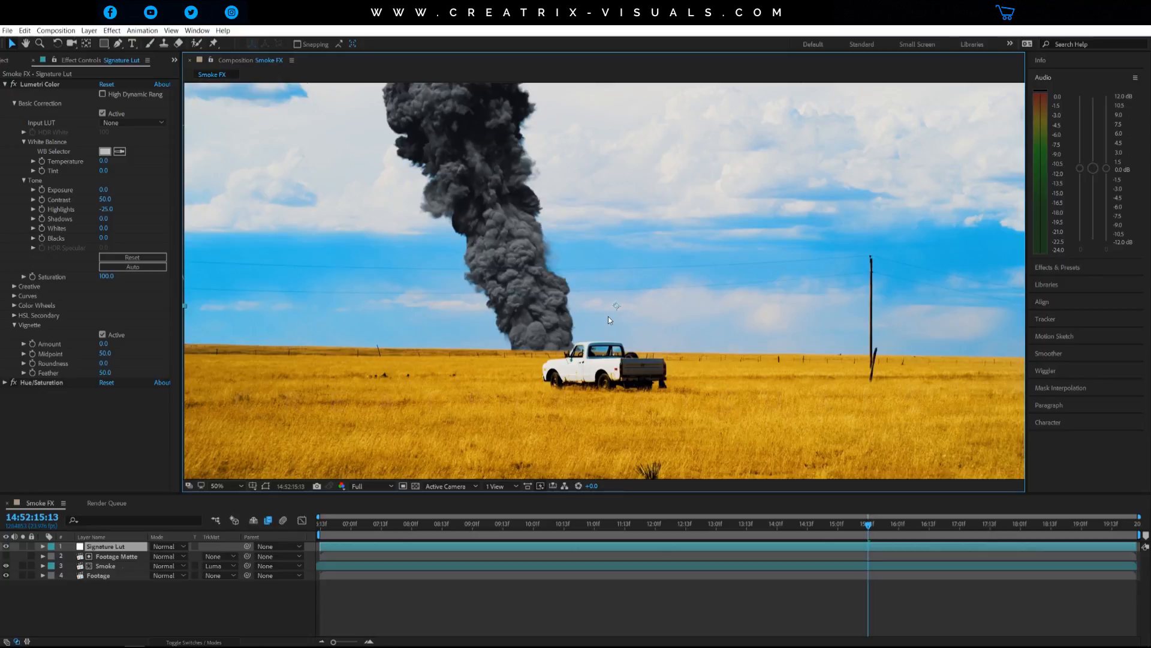
Inspect the graded composite around the smoke, power lines and truck at several zoom levels, and select the Smoke layer.
scroll(494, 289, "up", 2)
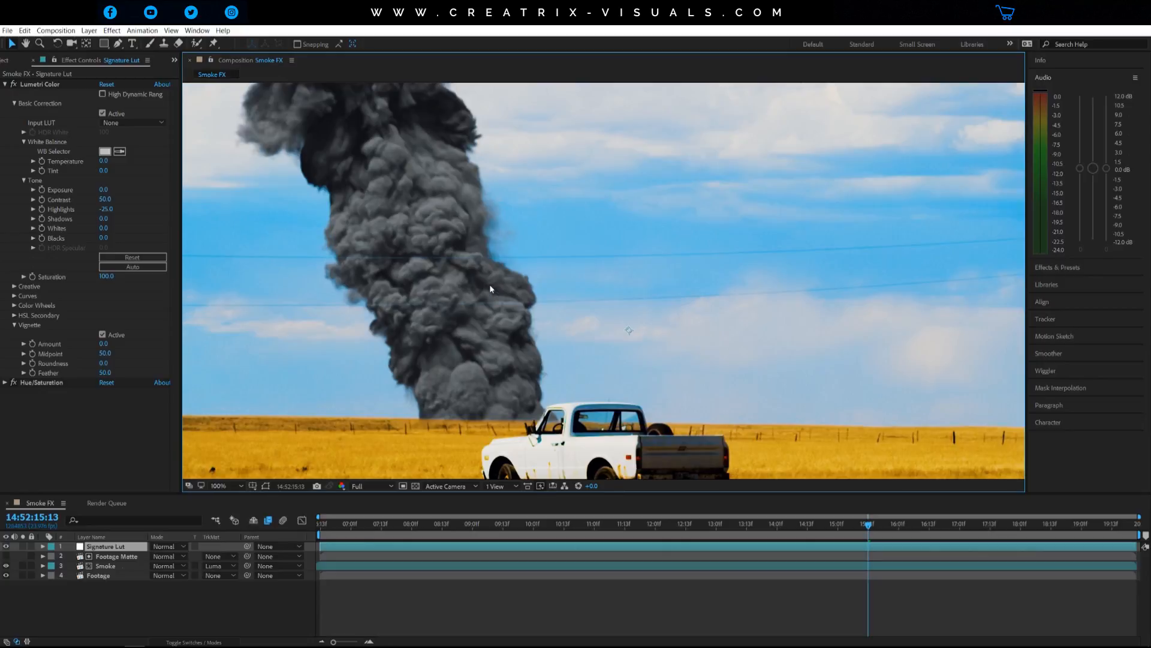
scroll(494, 353, "down", 1)
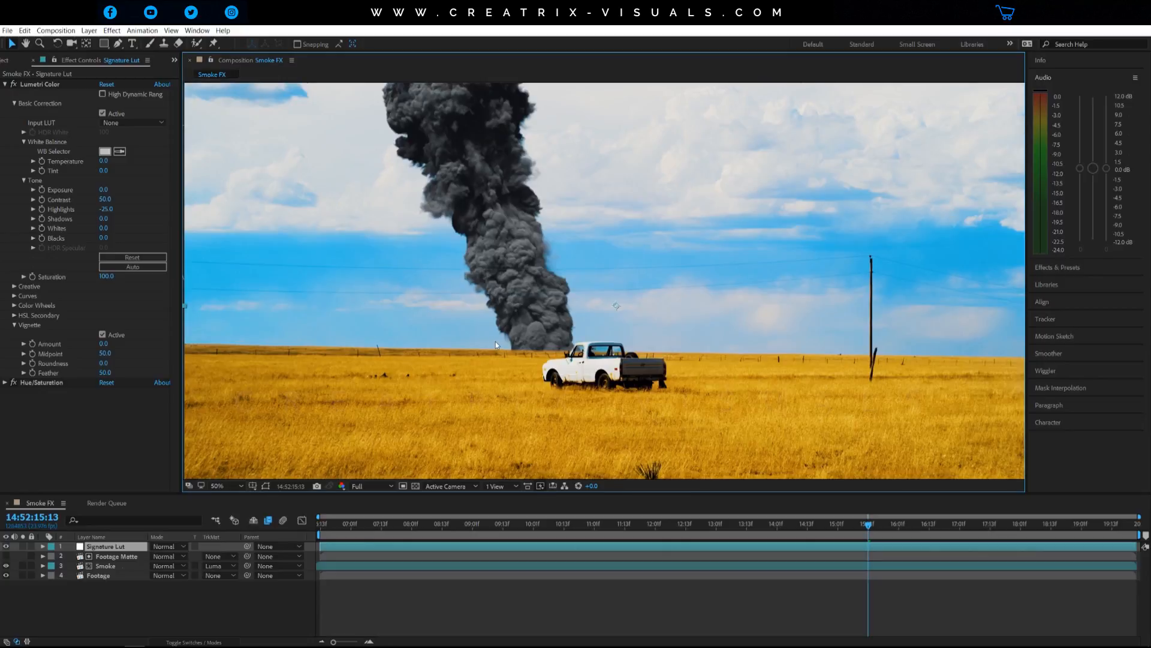
scroll(516, 344, "down", 1)
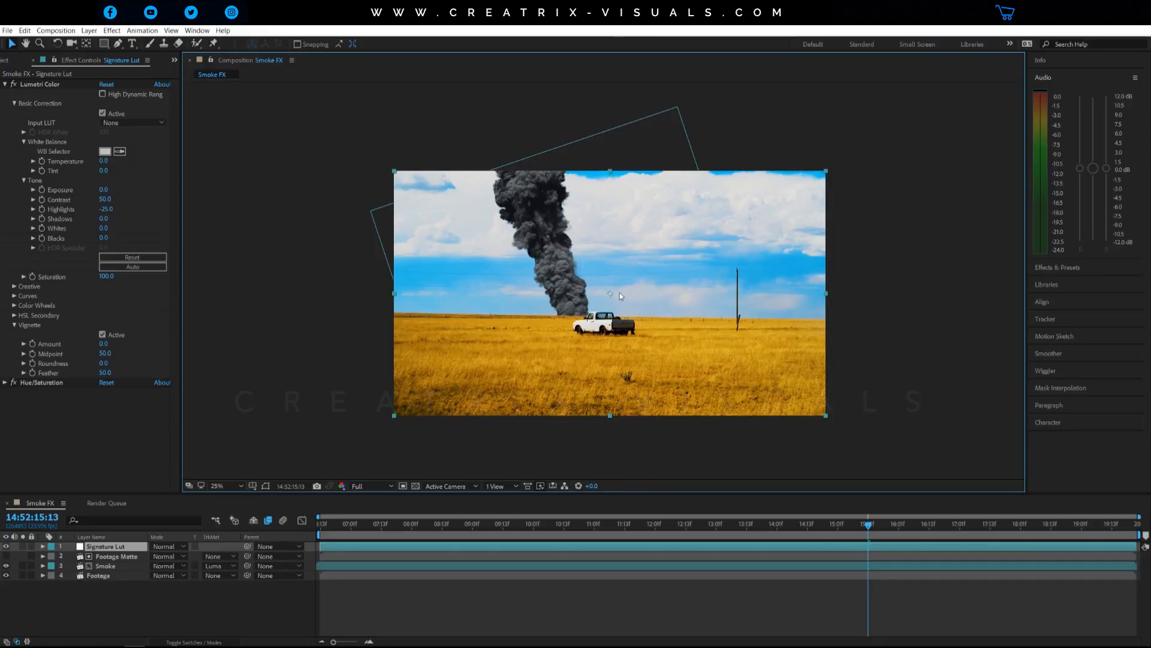
scroll(557, 328, "up", 1)
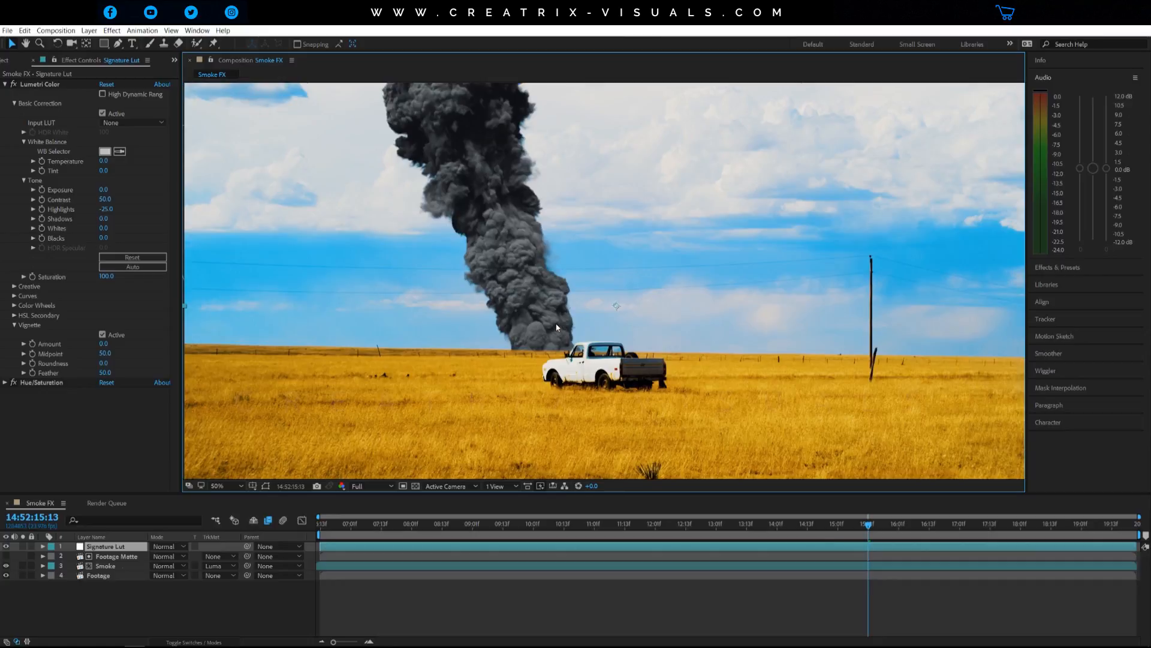
scroll(556, 326, "up", 1)
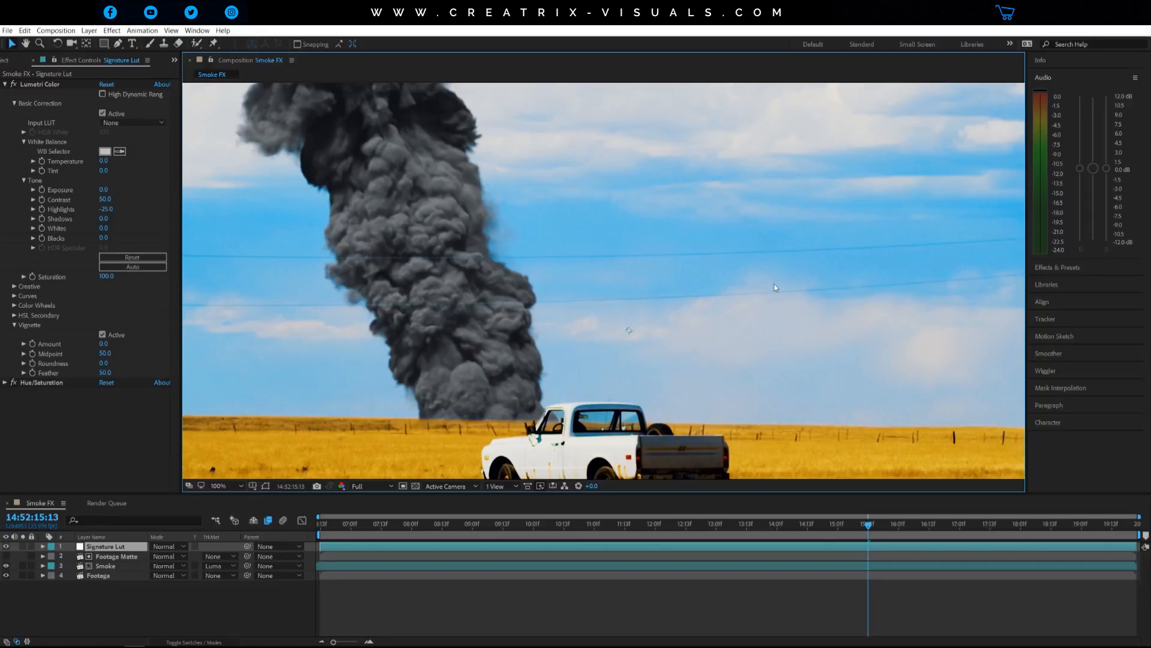
scroll(780, 285, "down", 2)
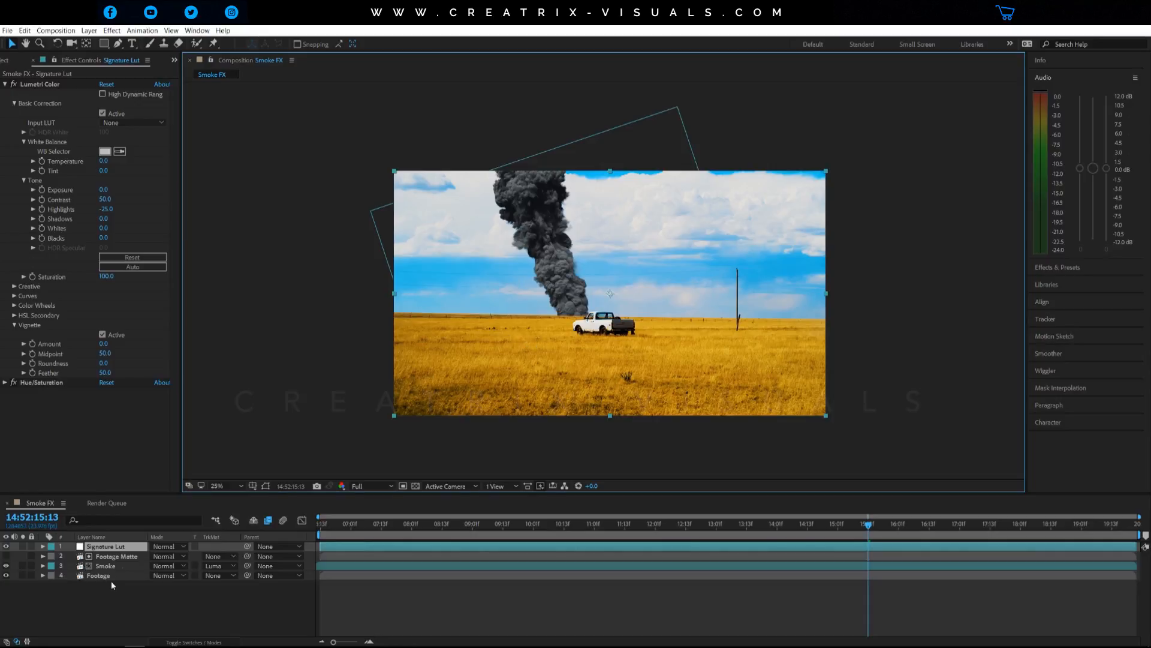
left_click(106, 565)
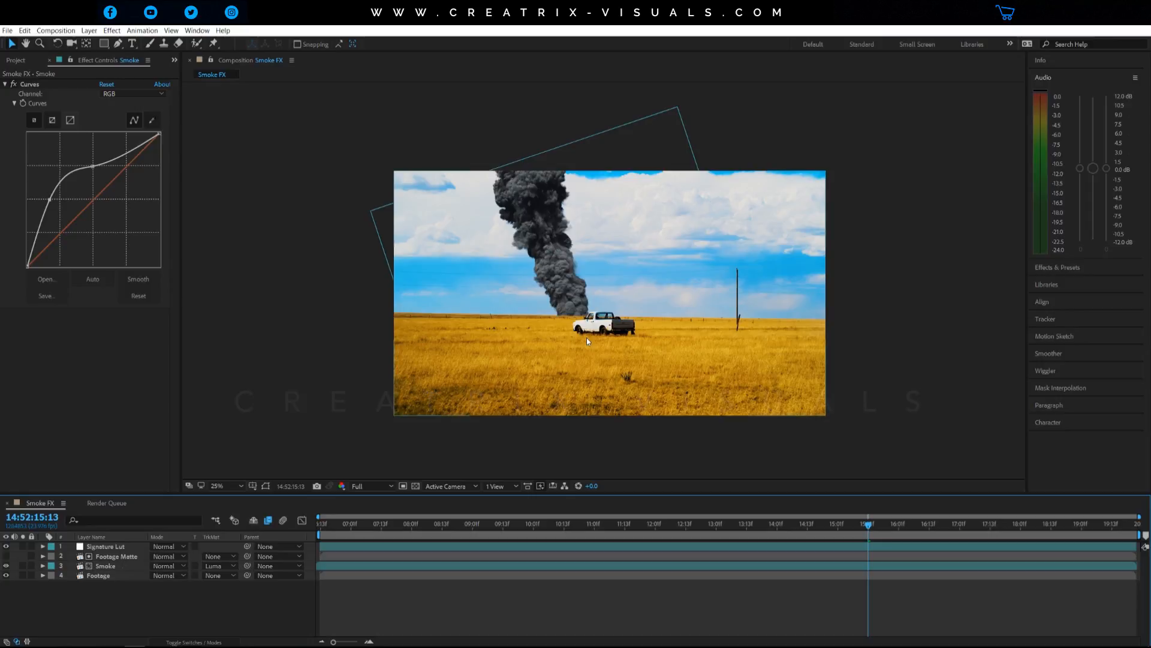